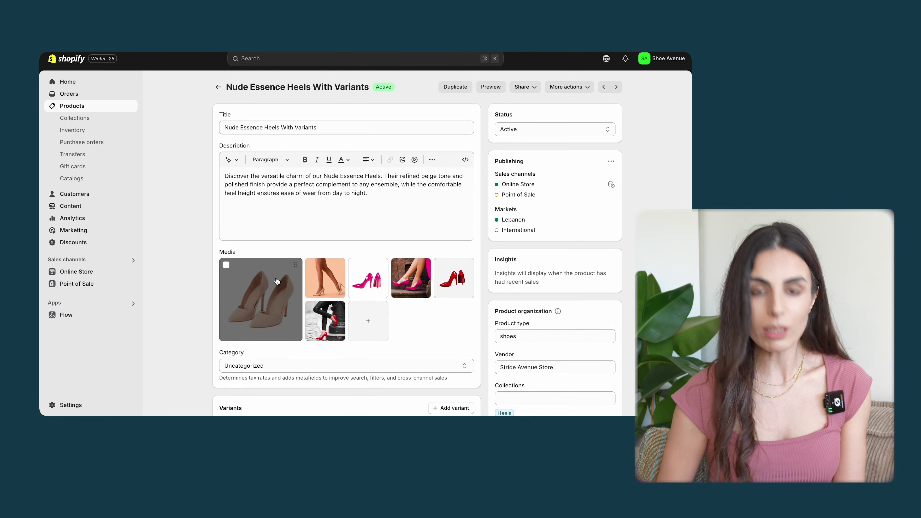
Review the color variants of the Nude Essence Heels With Variants product and preview its product page.
scroll(277, 281, down, 3)
scroll(276, 278, down, 4)
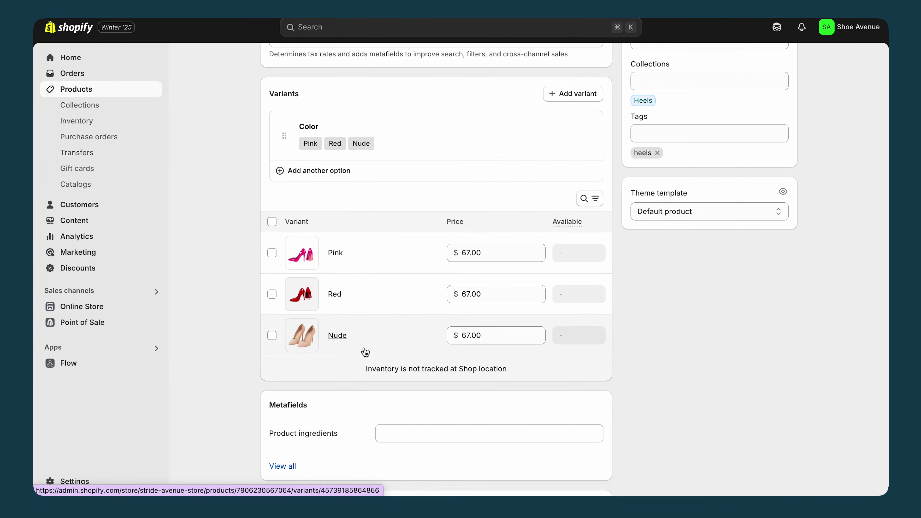
scroll(478, 245, up, 10)
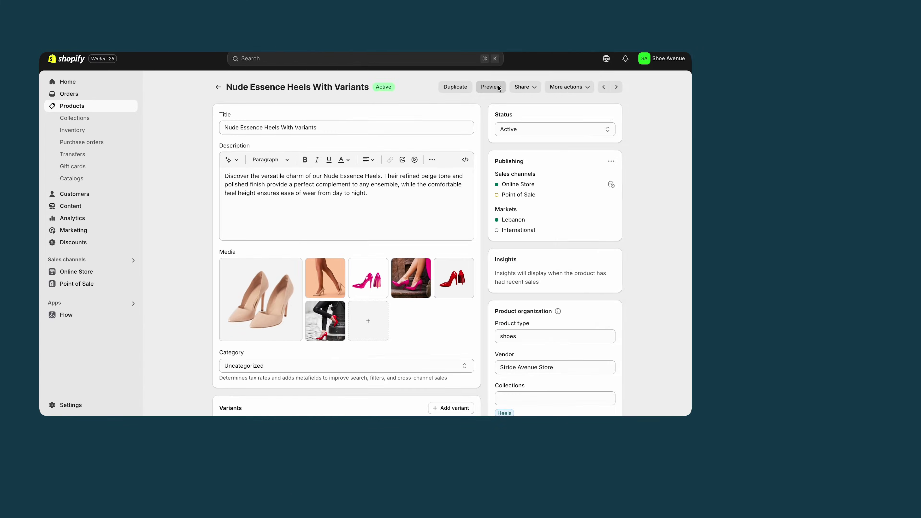
click(635, 66)
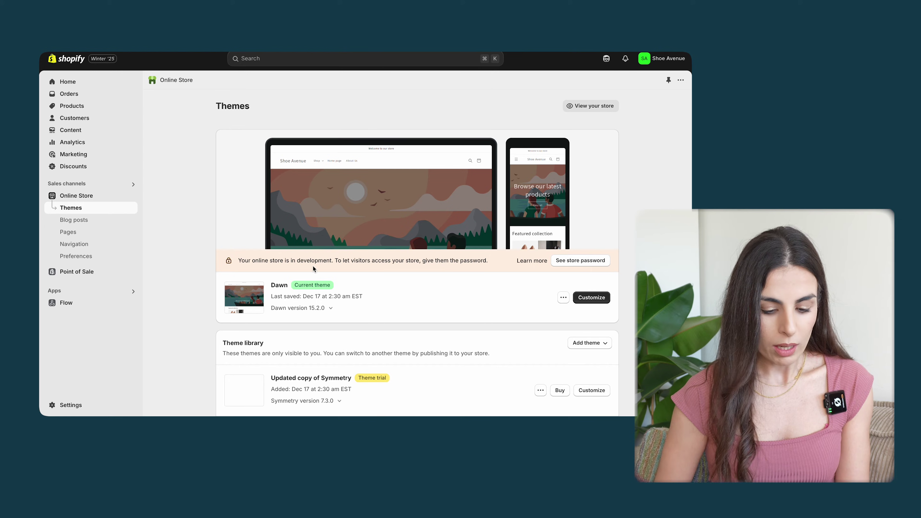
Customize the Dawn theme's default product template with Nude Essence Heels With Variants as the preview product.
click(591, 298)
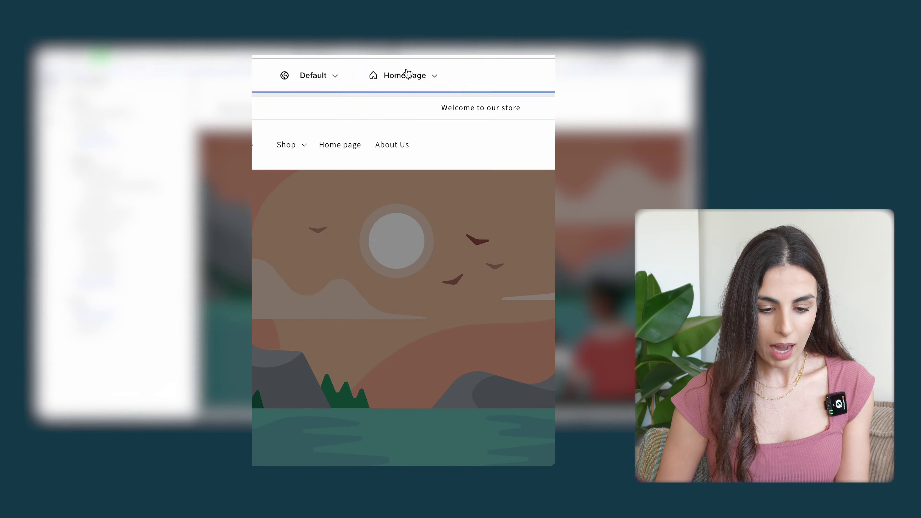
click(386, 58)
click(392, 145)
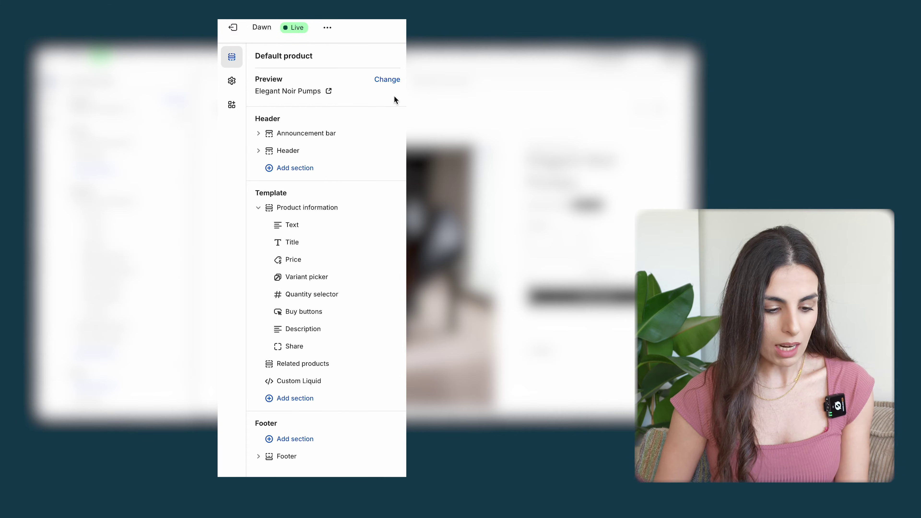
click(387, 79)
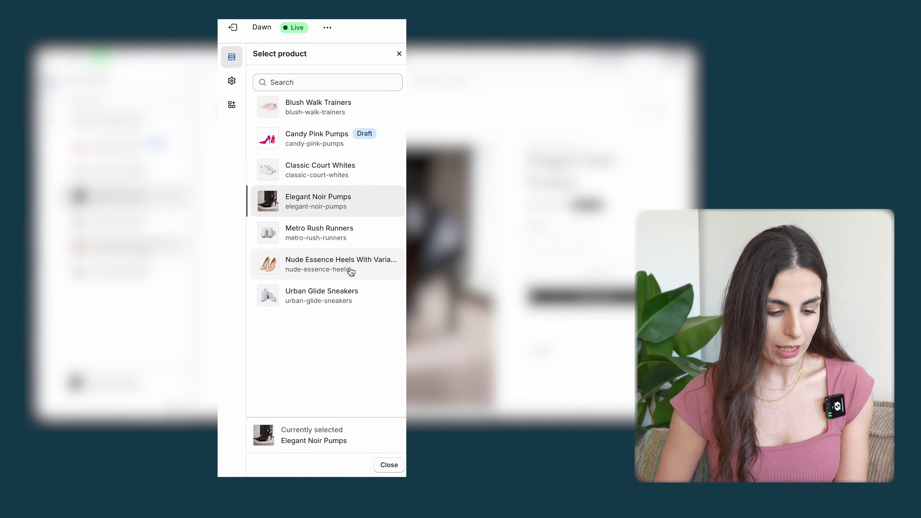
click(341, 264)
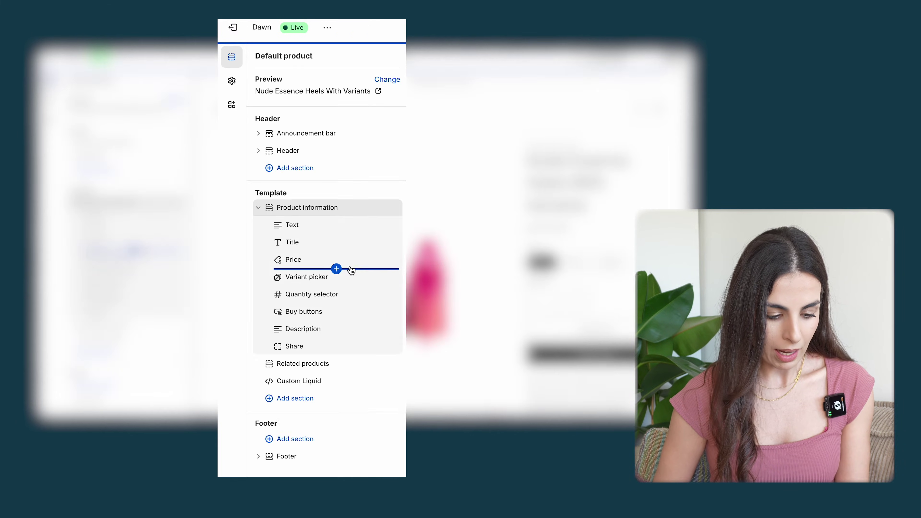
Try the Dropdown style on the template's variant picker block and switch it back to Pills.
click(318, 282)
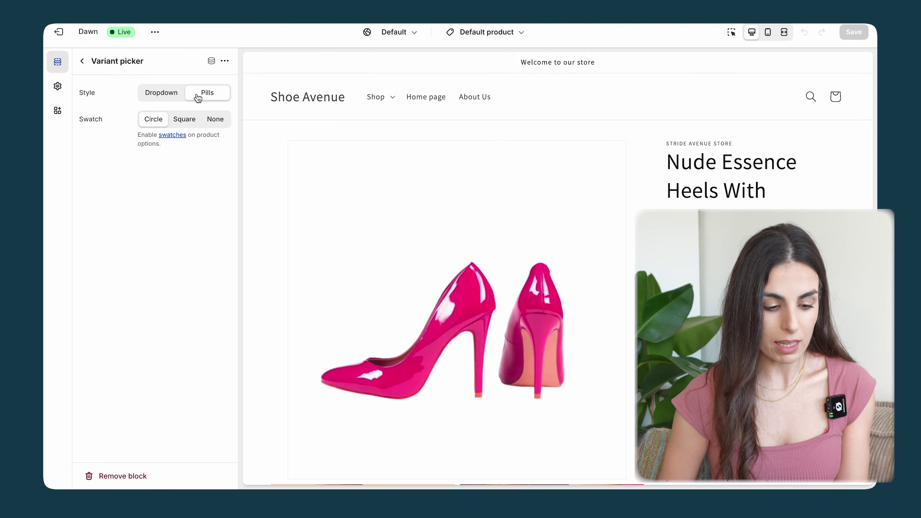
click(151, 97)
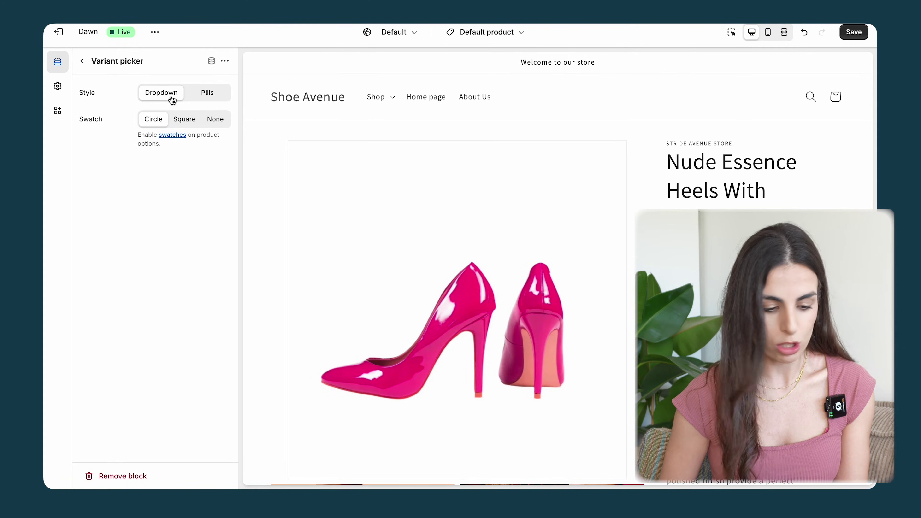
click(216, 100)
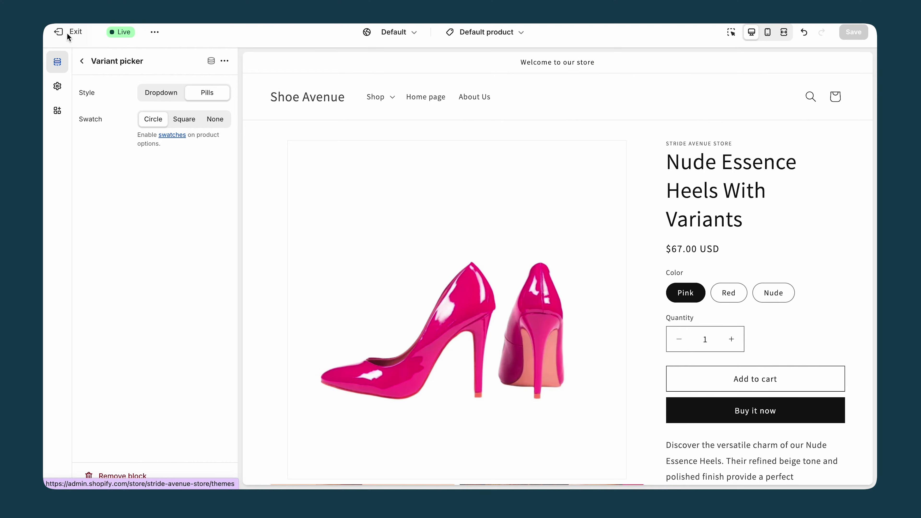
Exit the theme editor and open the Nude Essence Heels With Variants product for editing.
click(67, 33)
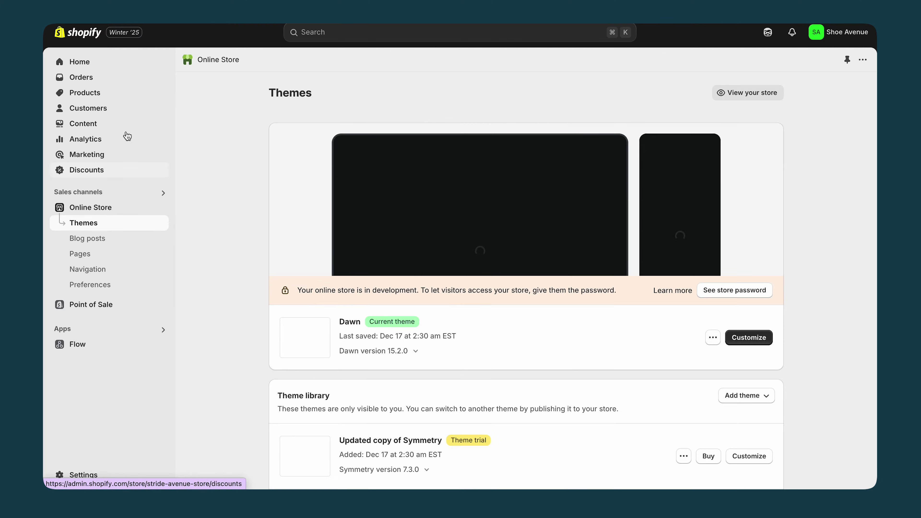
click(119, 94)
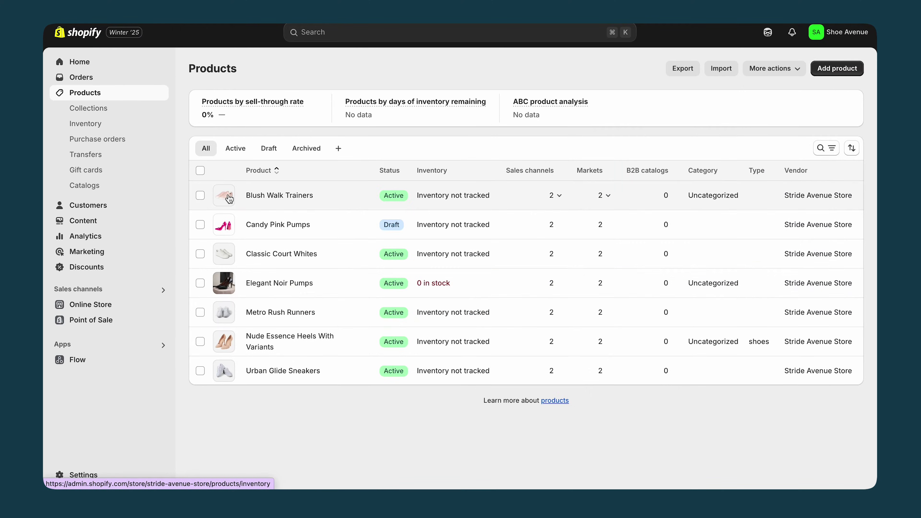
click(278, 338)
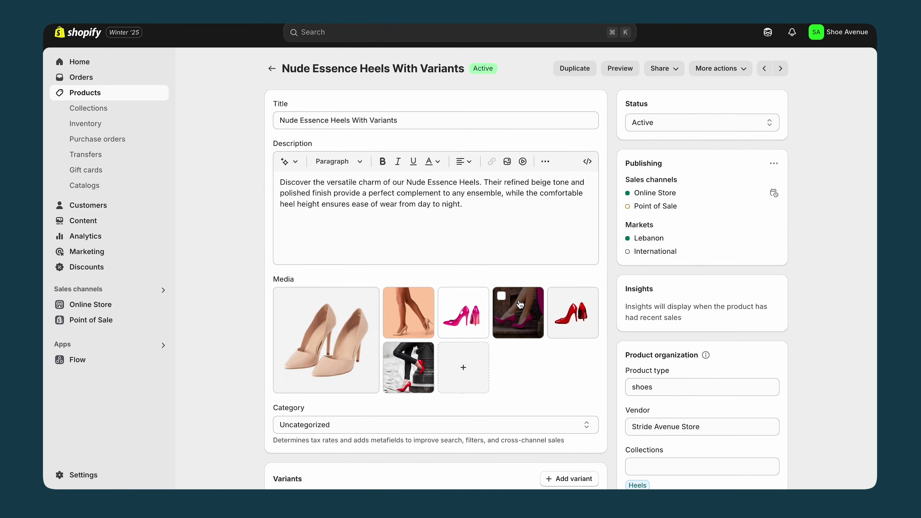
Search the product categories for heels and choose Heels in Shoes as the product's category.
scroll(519, 305, down, 5)
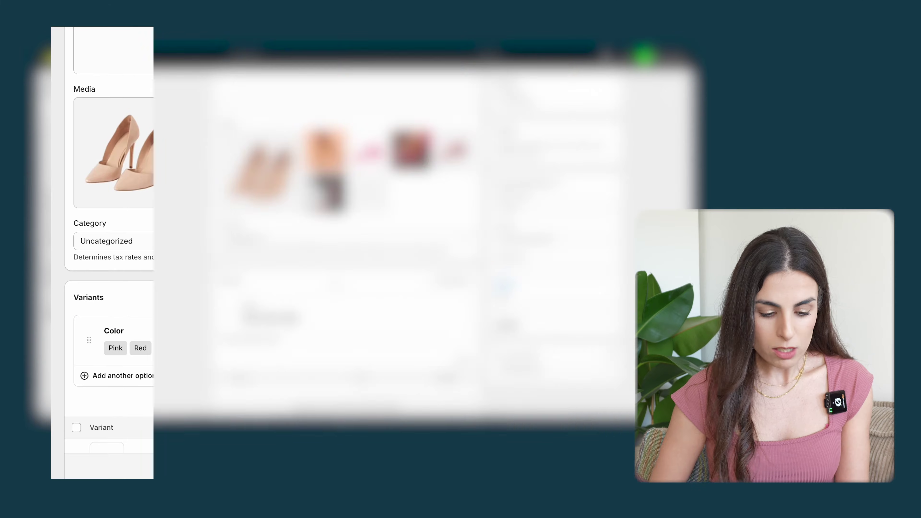
click(192, 241)
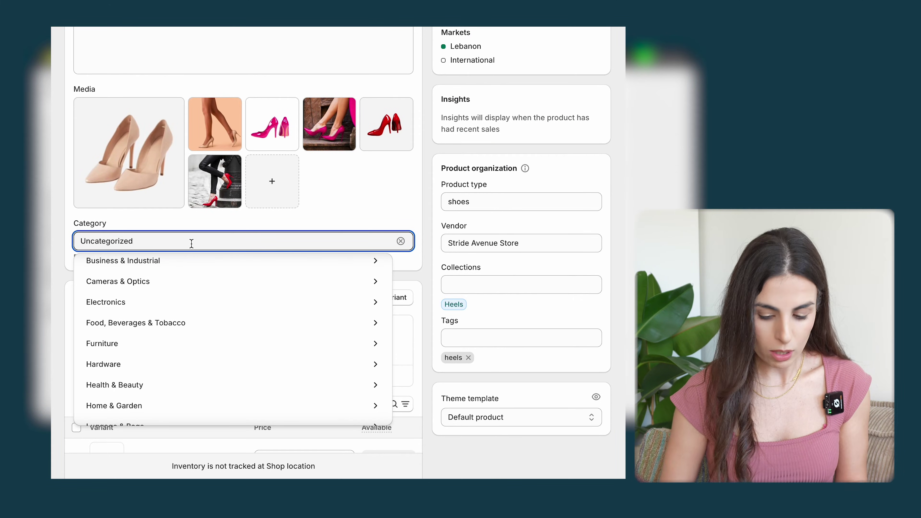
key(BackSpace)
key(BackSpace)
key(BackSpace)
key(BackSpace)
key(BackSpace)
text(h)
key(BackSpace)
text(hee)
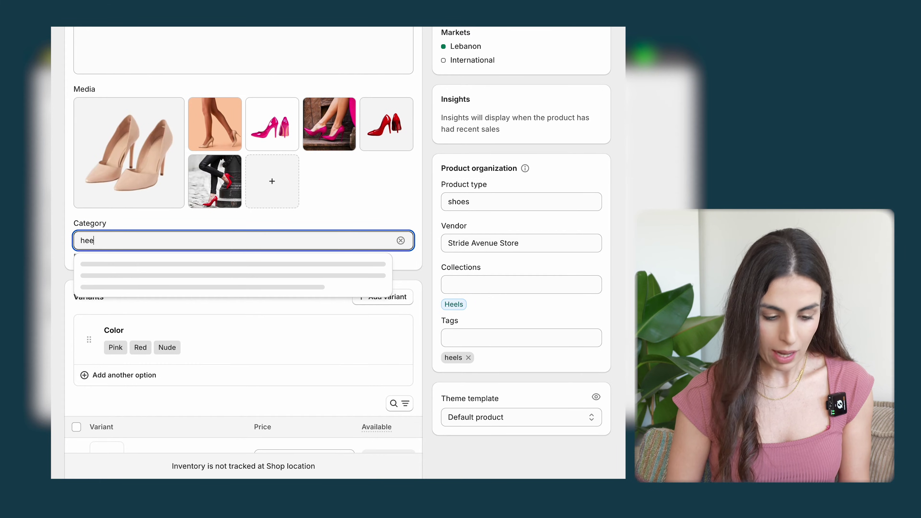
text(ls)
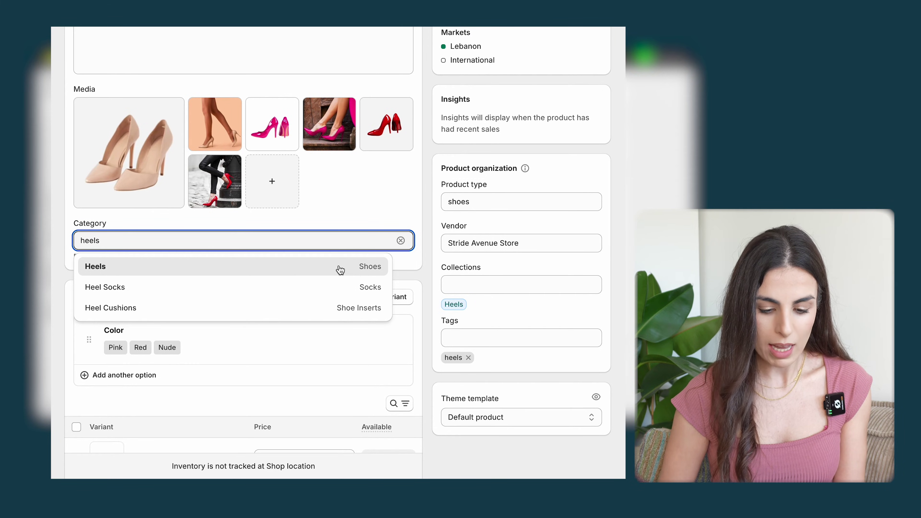
click(373, 271)
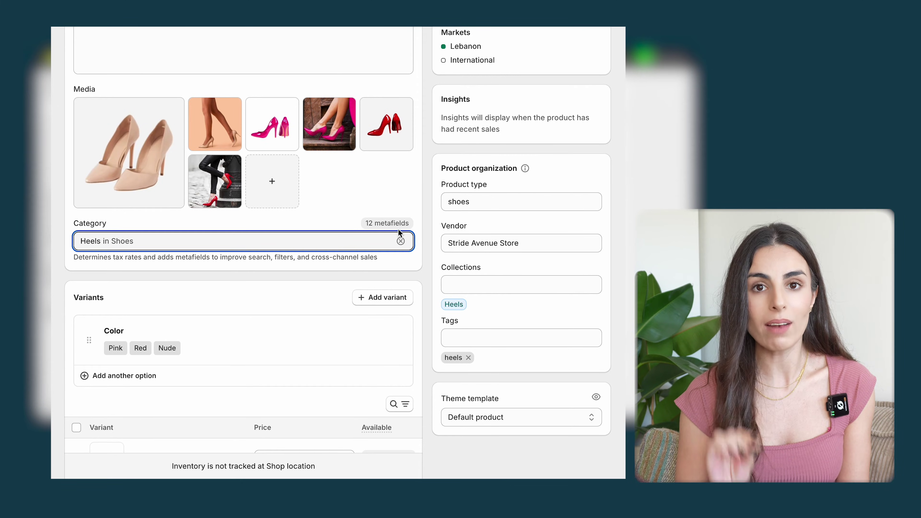
Clear the product's category.
scroll(358, 272, down, 10)
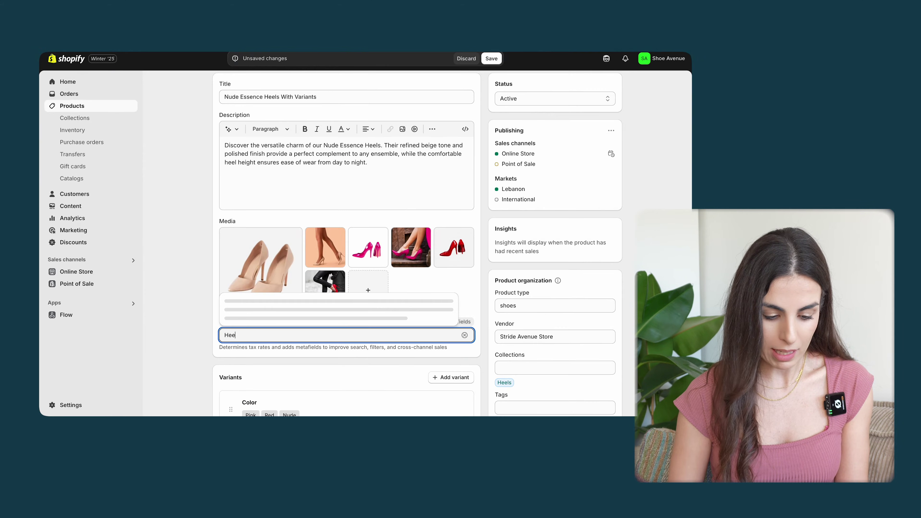
click(400, 370)
click(33, 382)
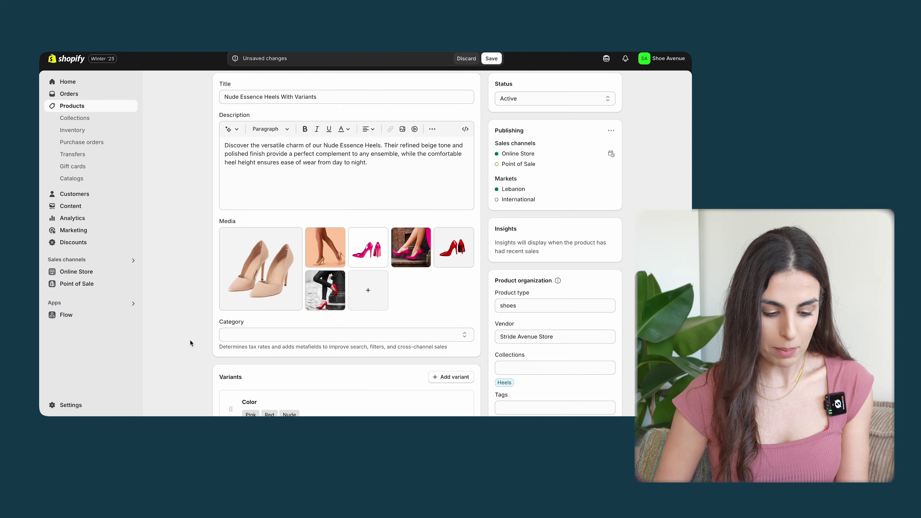
Set the product's category to Heels in Shoes and save the product.
scroll(254, 290, down, 12)
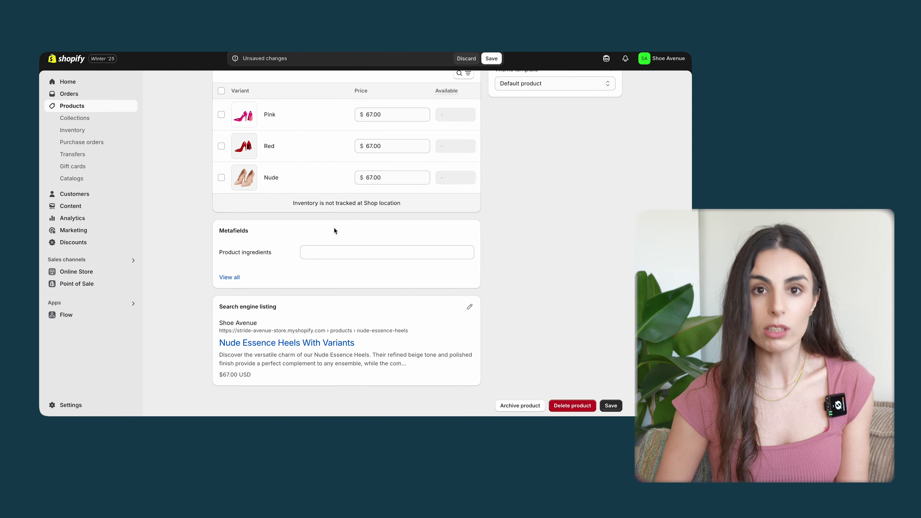
scroll(334, 227, up, 7)
click(317, 220)
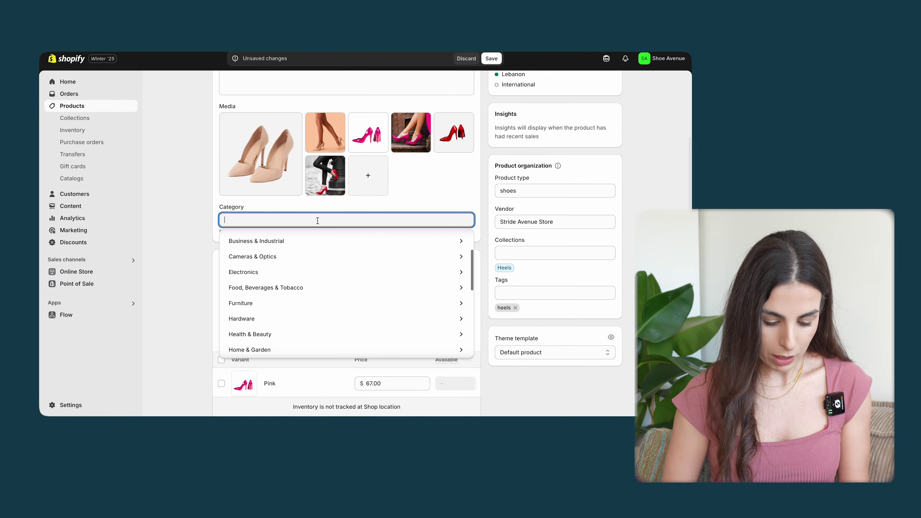
text(Heels)
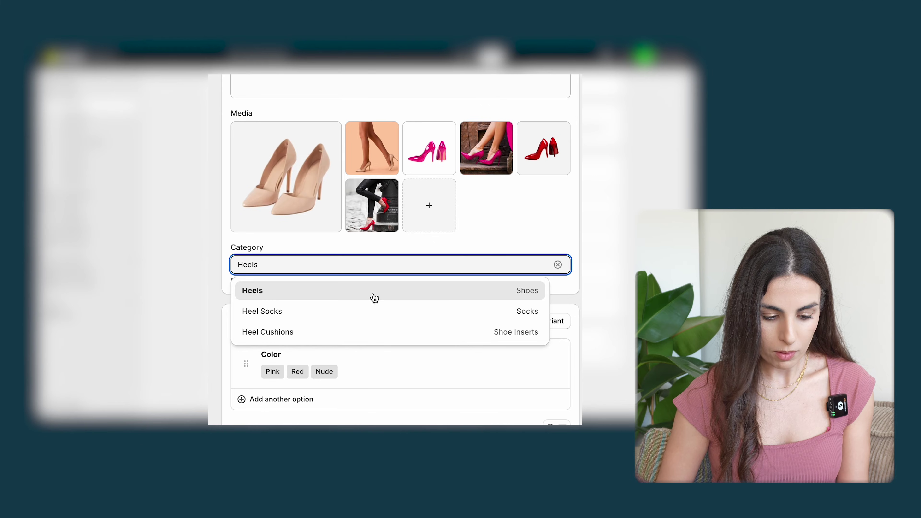
click(372, 296)
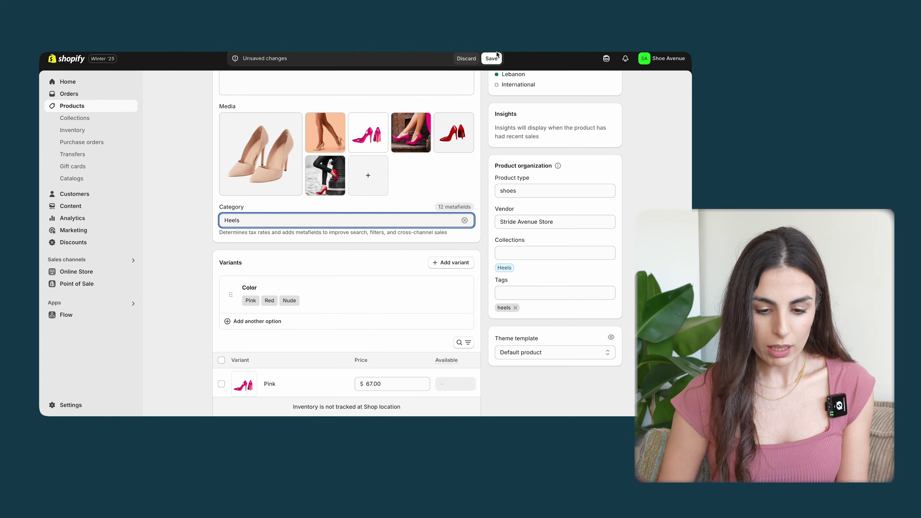
click(491, 58)
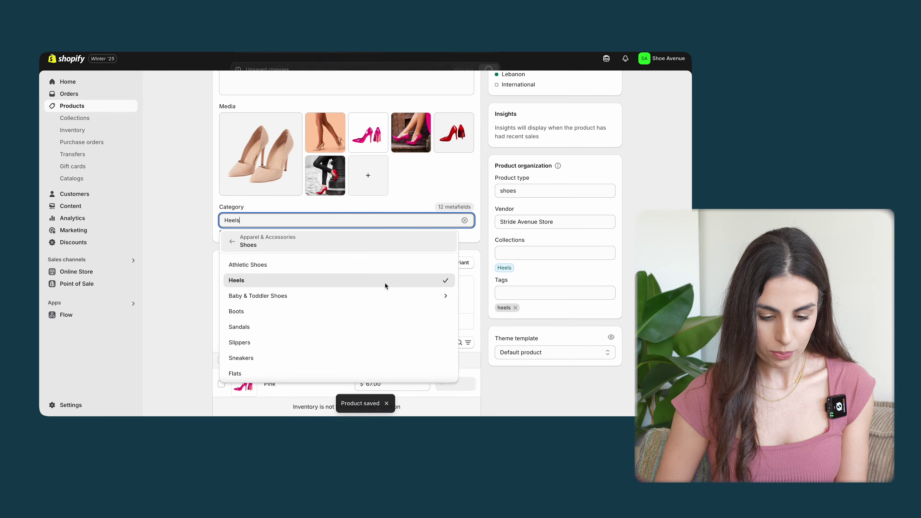
key(Escape)
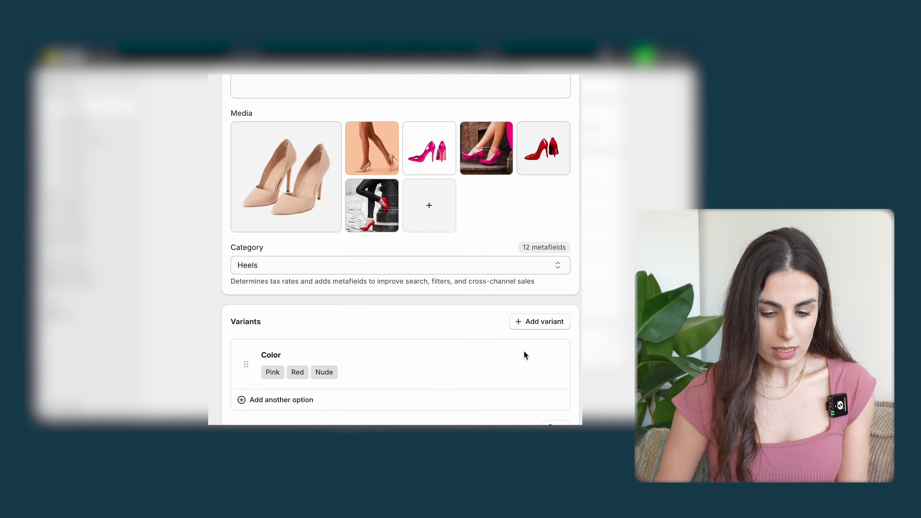
Add the Color category metafield to the product and select the Pink and Red default entries.
scroll(475, 364, down, 6)
scroll(474, 364, down, 7)
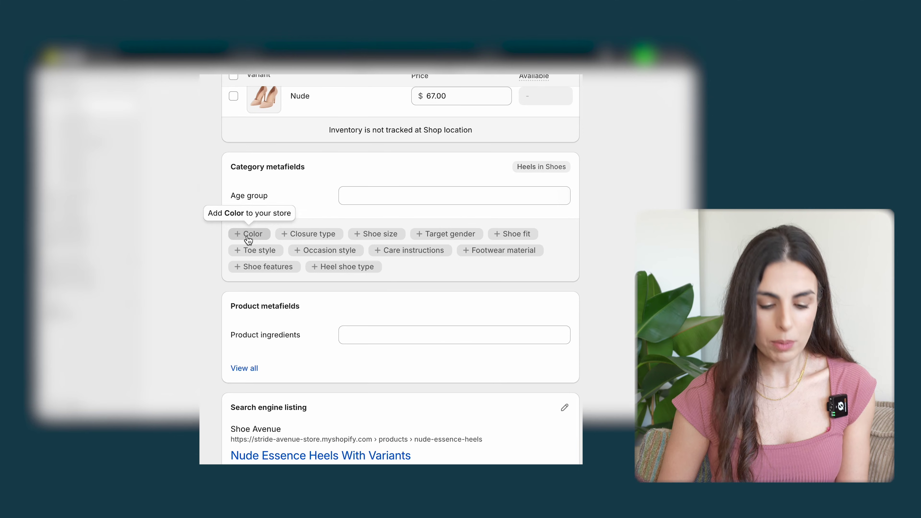
click(249, 235)
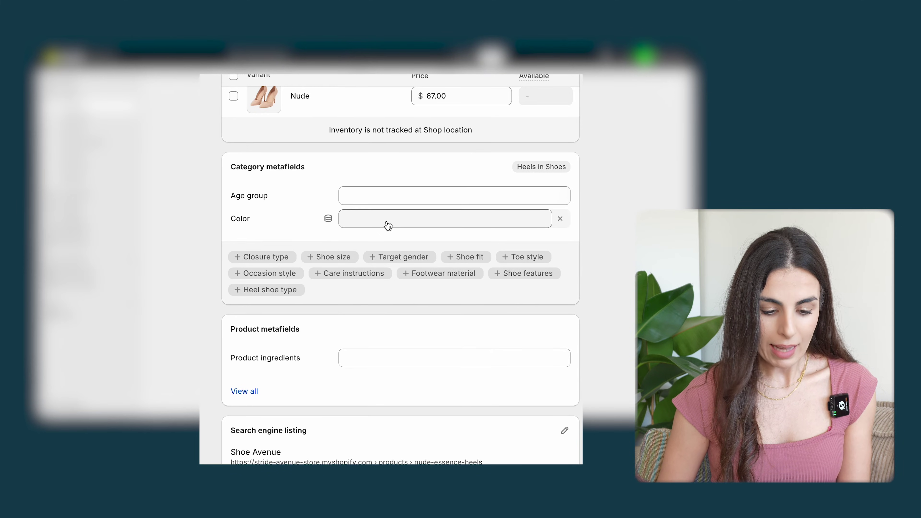
click(388, 225)
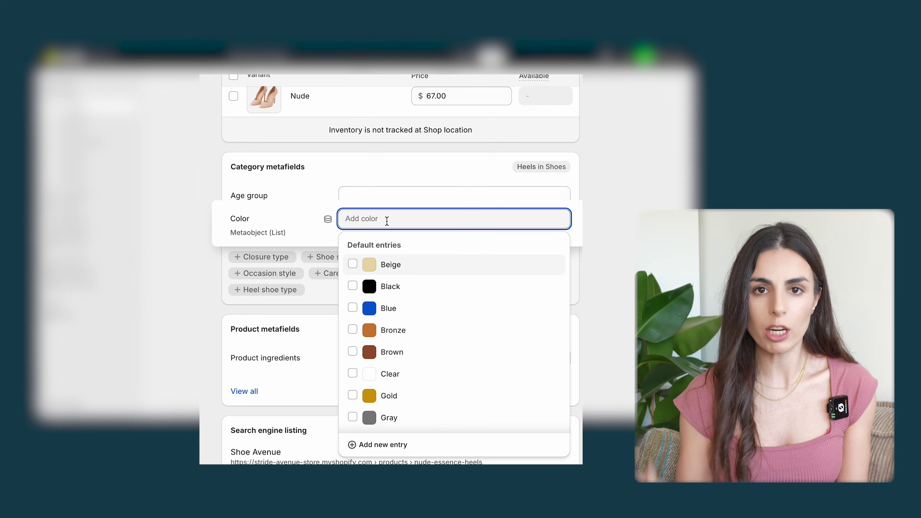
scroll(414, 320, down, 8)
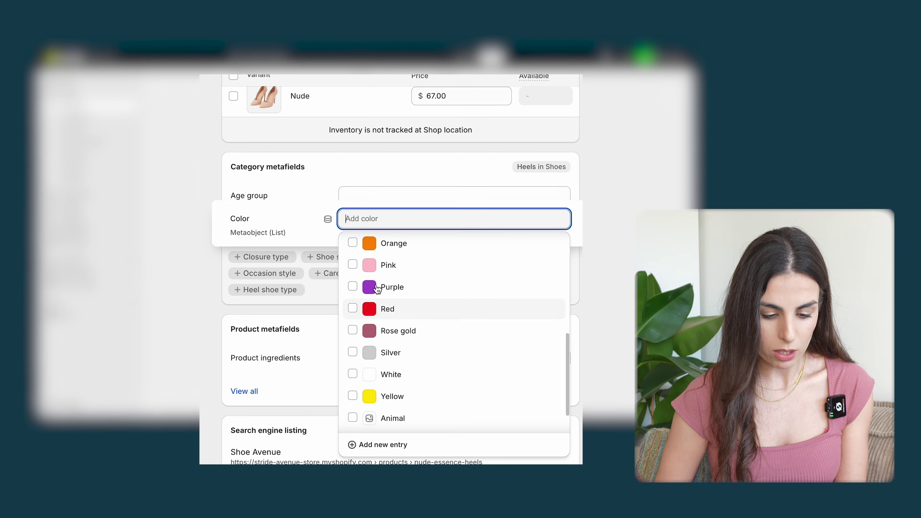
click(352, 266)
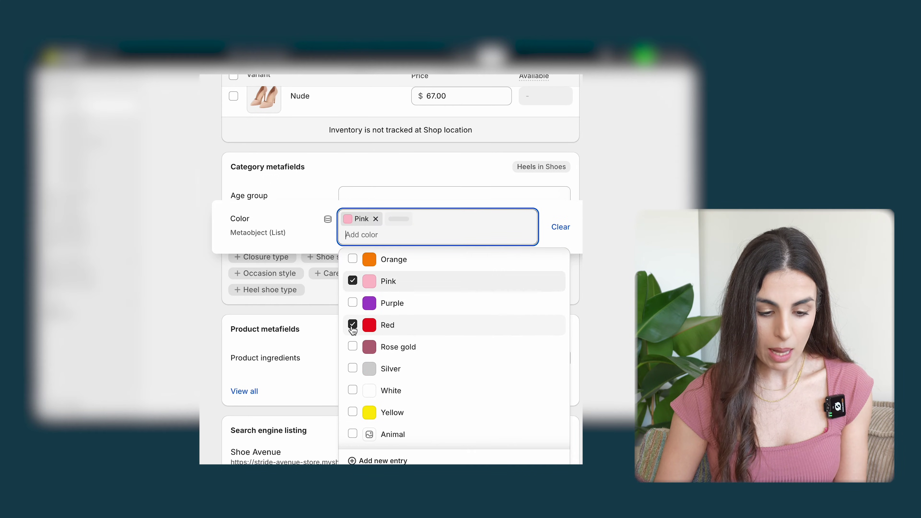
Look through the default color and pattern entries for one that suits the Nude variant.
scroll(427, 343, down, 4)
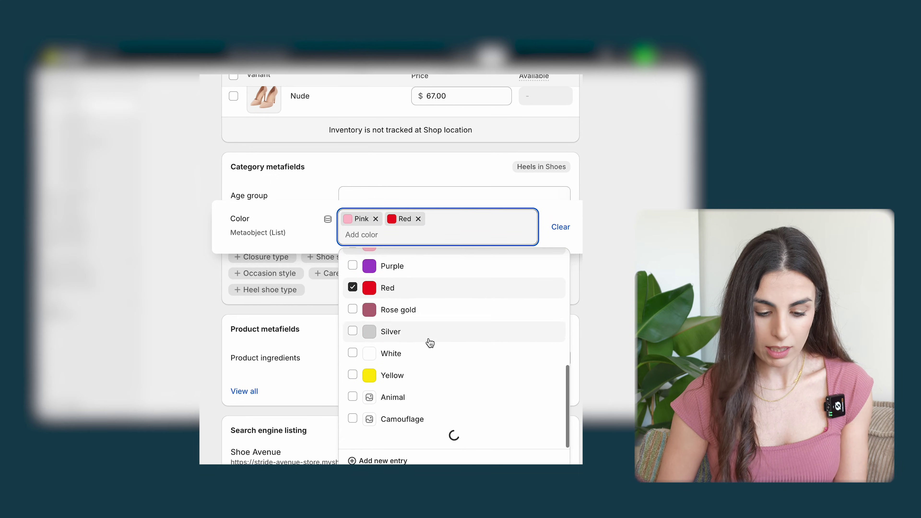
scroll(429, 343, up, 6)
scroll(429, 343, up, 5)
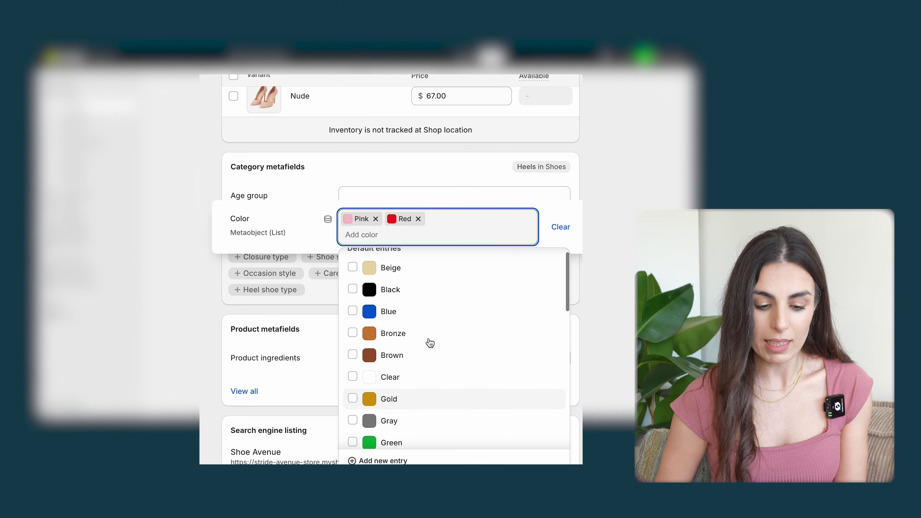
scroll(430, 343, down, 2)
scroll(430, 343, down, 7)
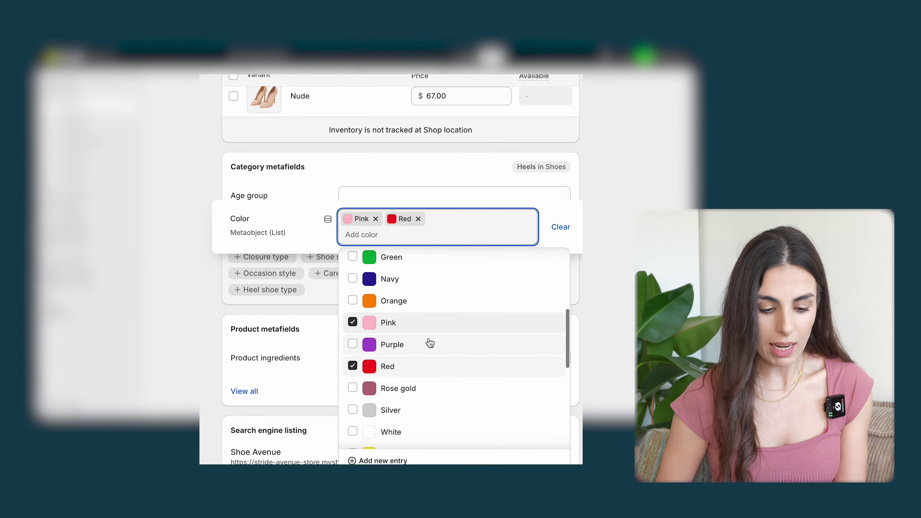
scroll(430, 343, down, 3)
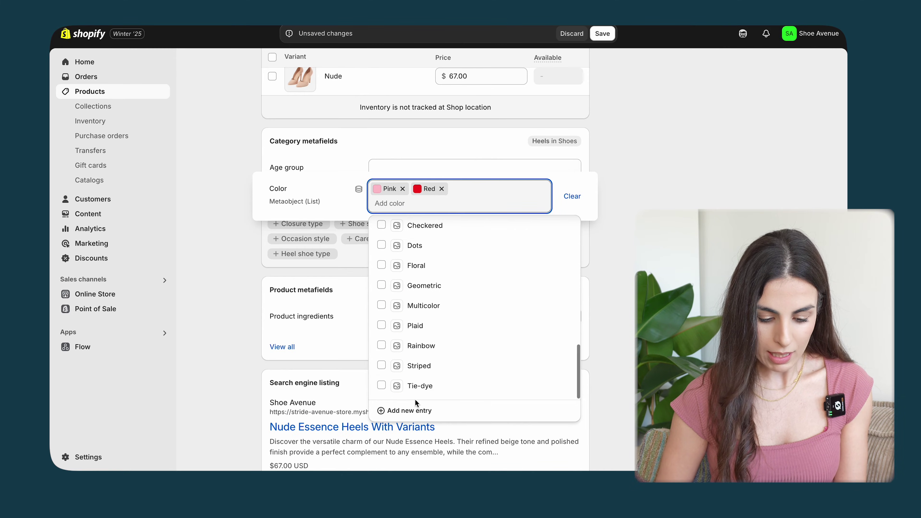
Start a new entry for the Color metafield and label it Nude.
click(415, 412)
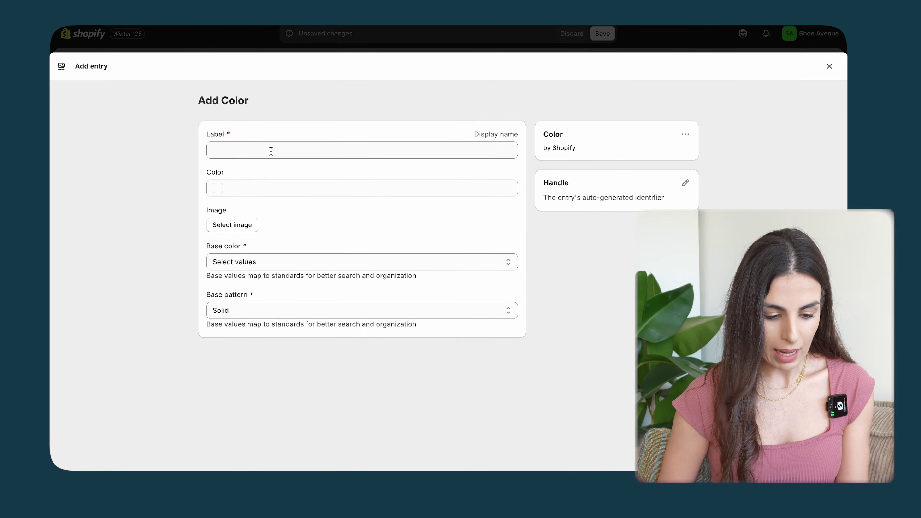
click(269, 147)
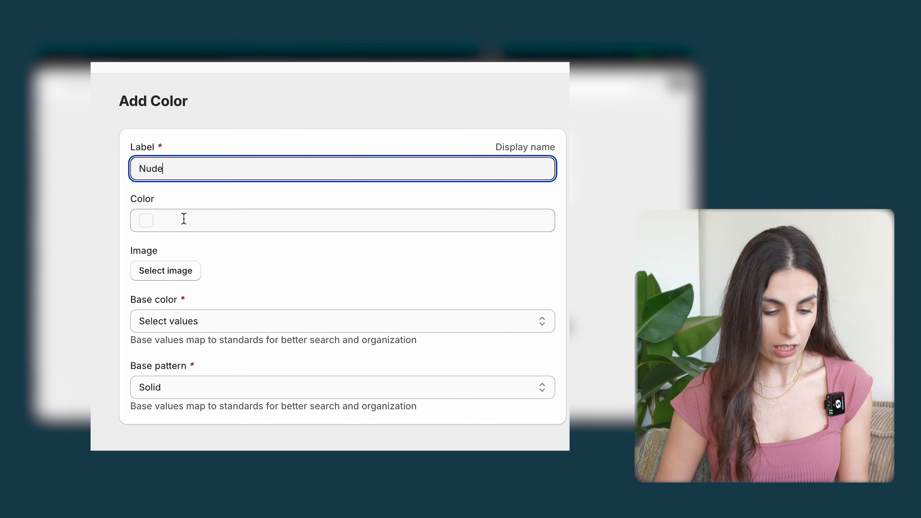
click(152, 219)
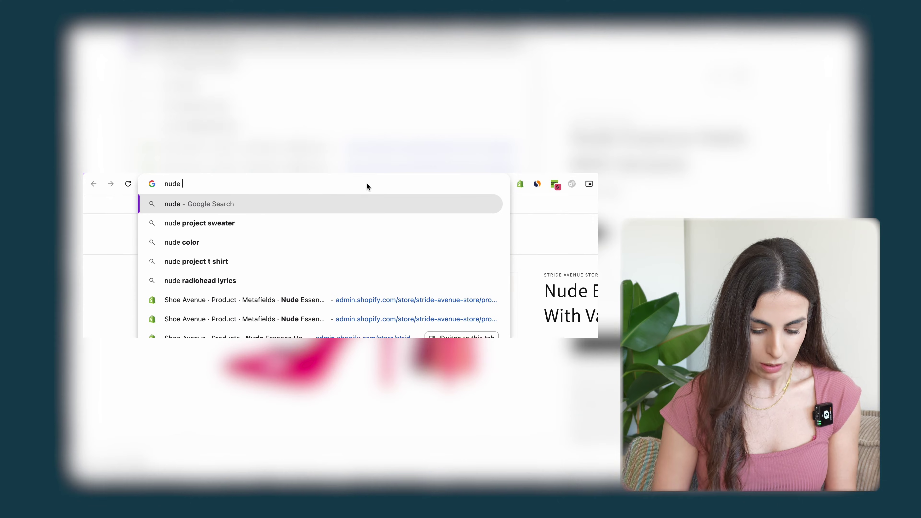
Search Google for "nude hex number" and copy the hex code #F2D2BD.
text(hex)
key(Return)
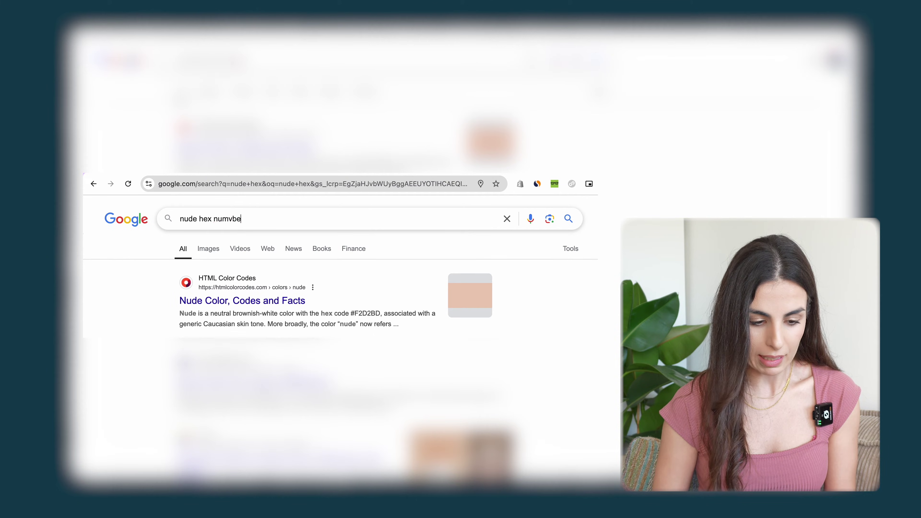
key(Return)
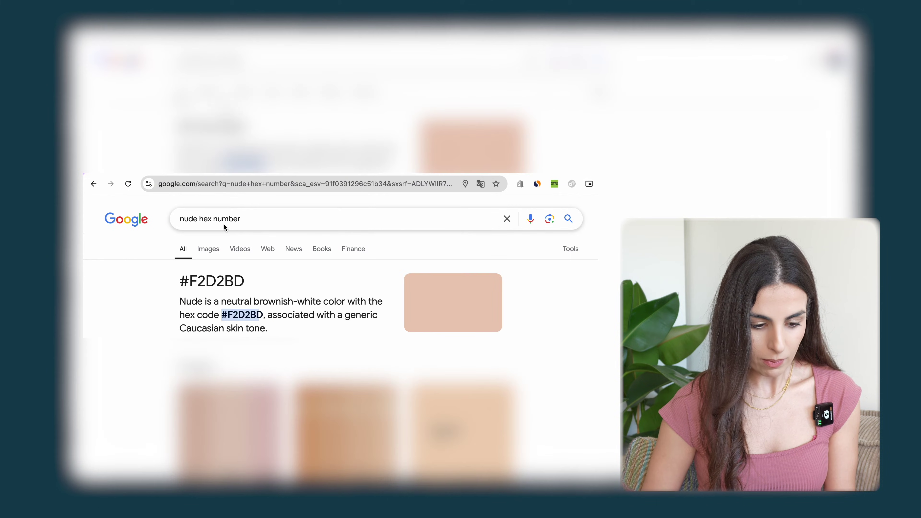
drag(249, 285, 157, 285)
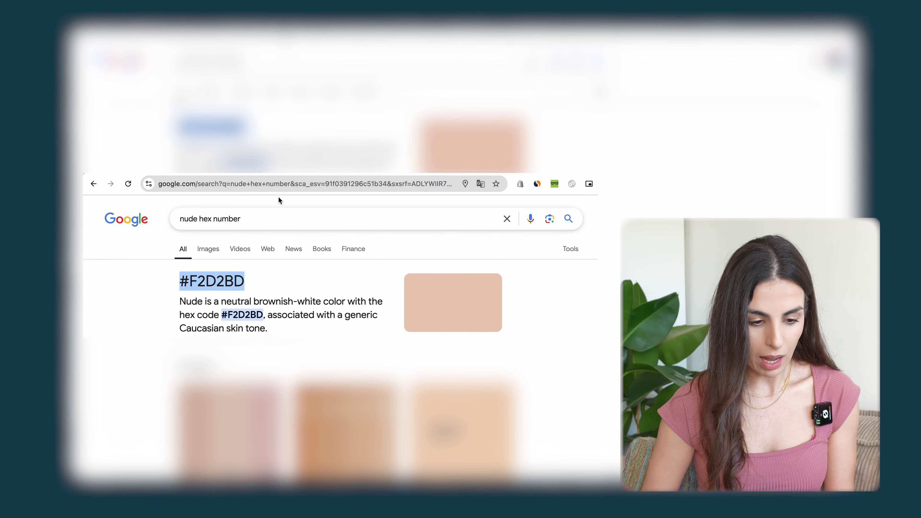
Return to the Shopify admin and set the Nude entry's color to #F2D2BD.
key(ctrl+Tab)
click(271, 184)
drag(271, 186, 229, 185)
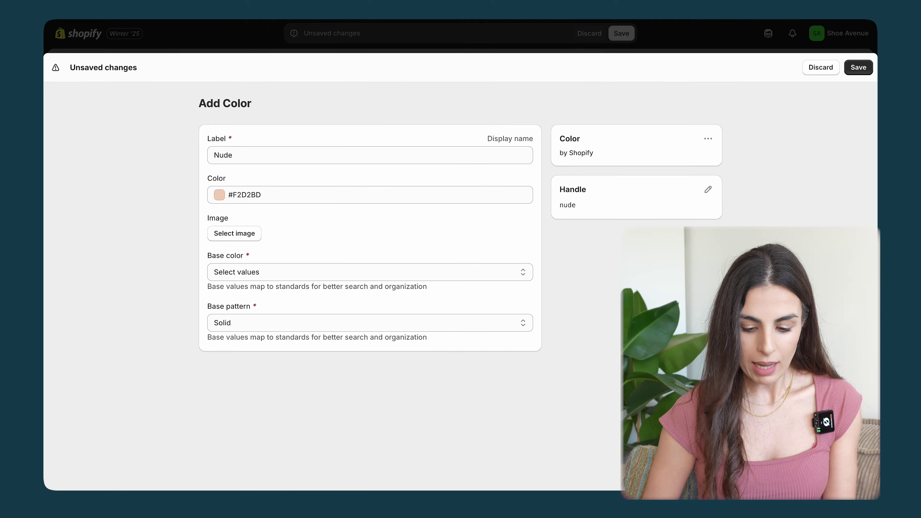
Set the Nude entry's base color to Beige, then save the entry and the product.
click(421, 271)
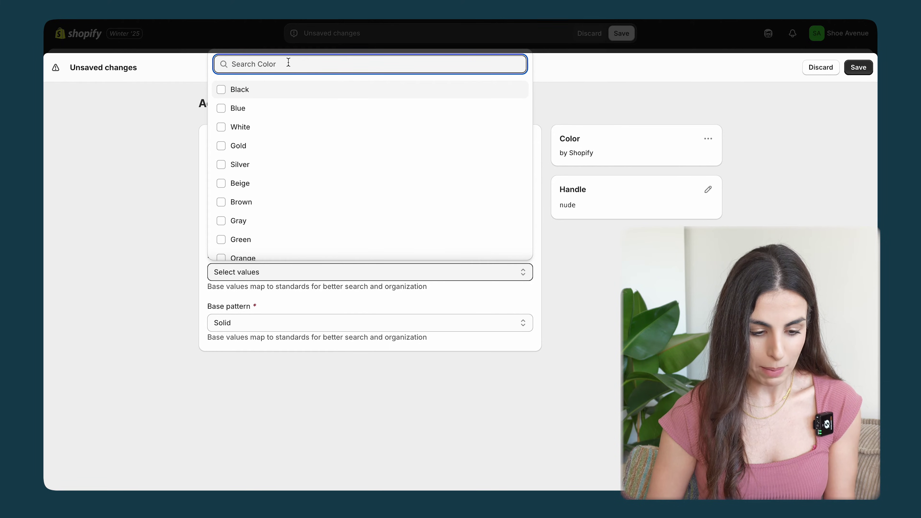
text(bei)
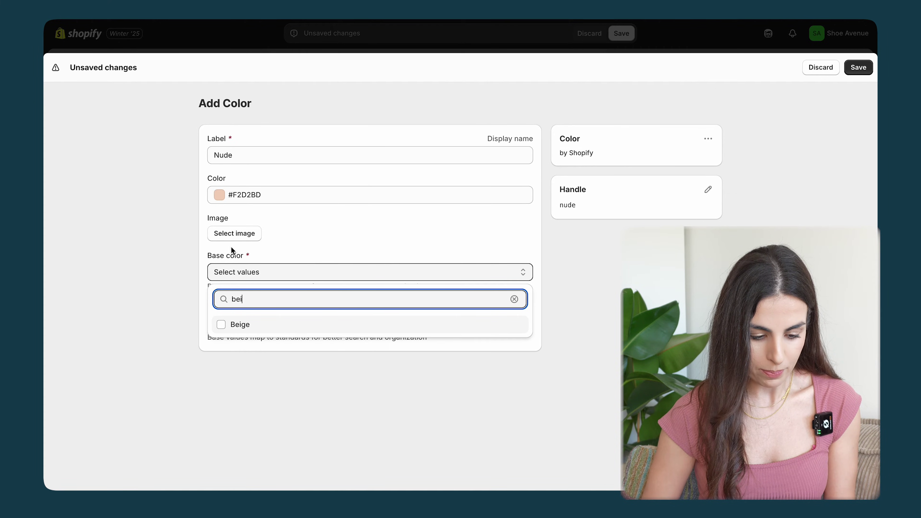
key(Escape)
key(super+s)
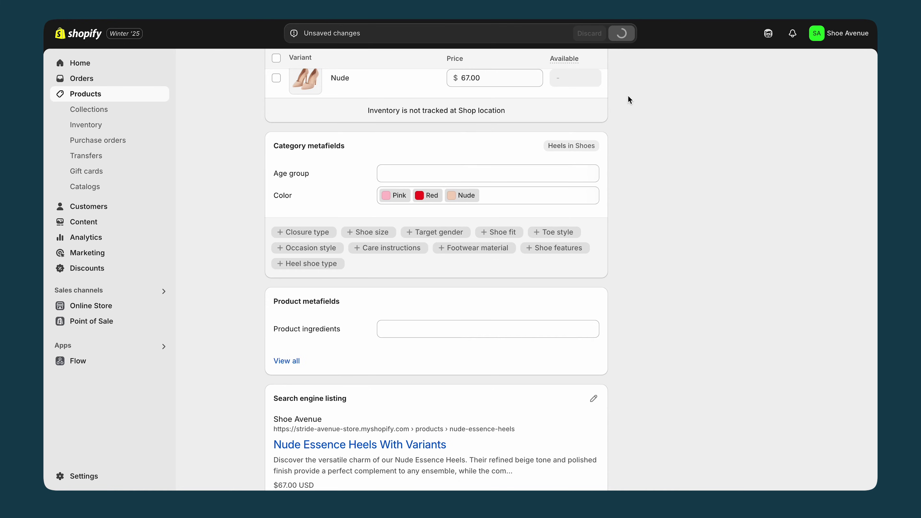
Preview the Nude Essence Heels With Variants product page in the online store.
scroll(629, 97, up, 15)
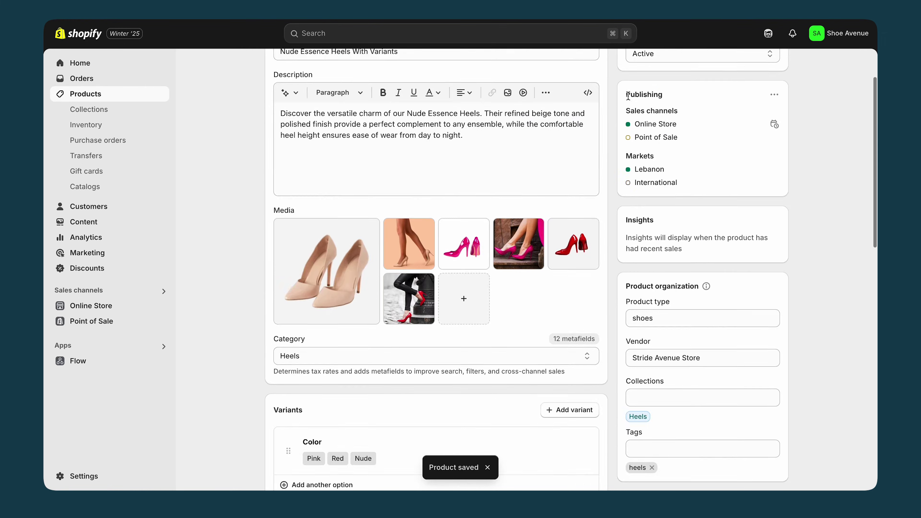
click(626, 69)
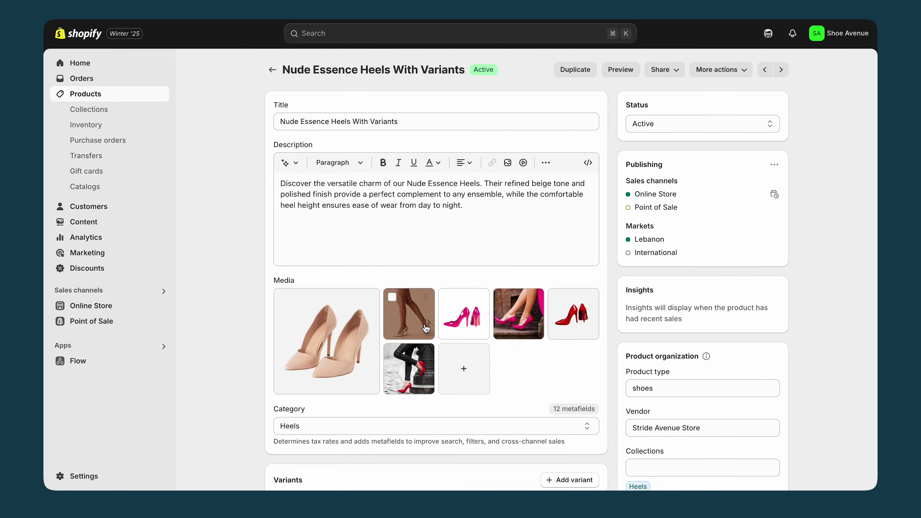
Connect the Color category metafield to the product's Color variant option and save the product.
scroll(424, 328, down, 20)
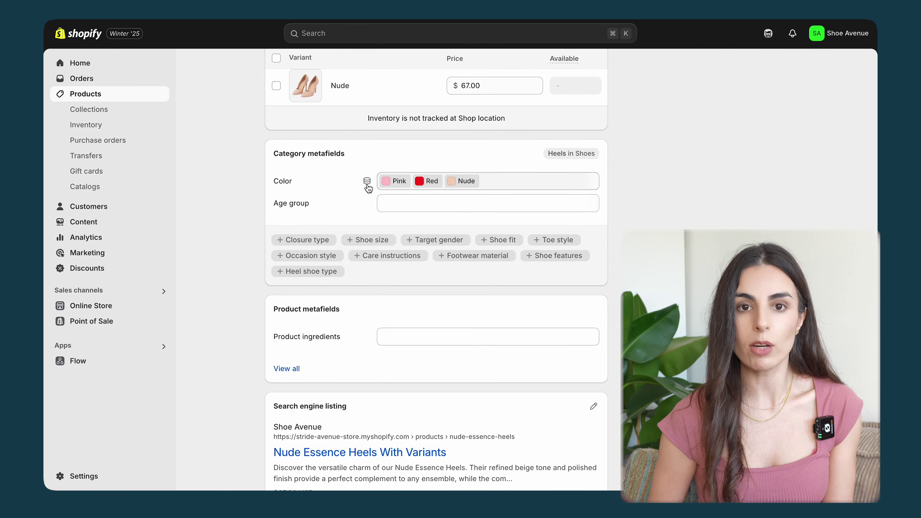
scroll(399, 165, up, 7)
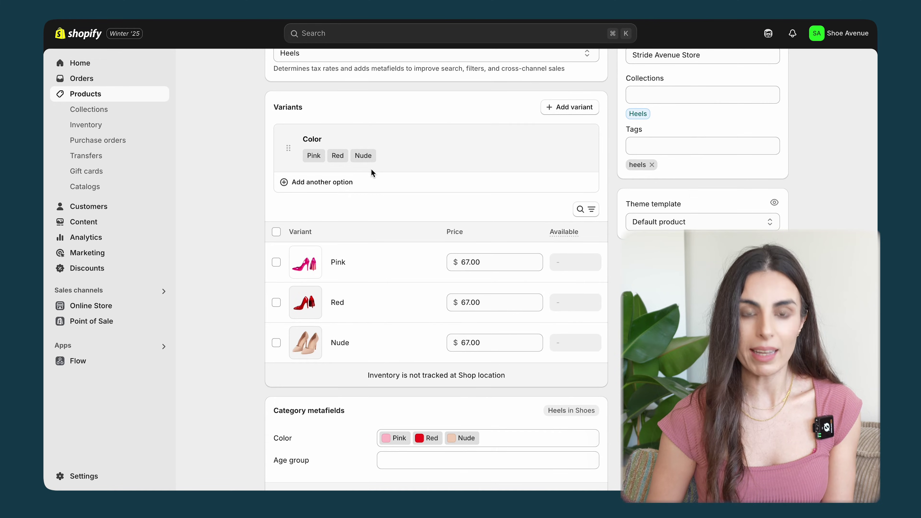
scroll(373, 168, down, 5)
click(368, 246)
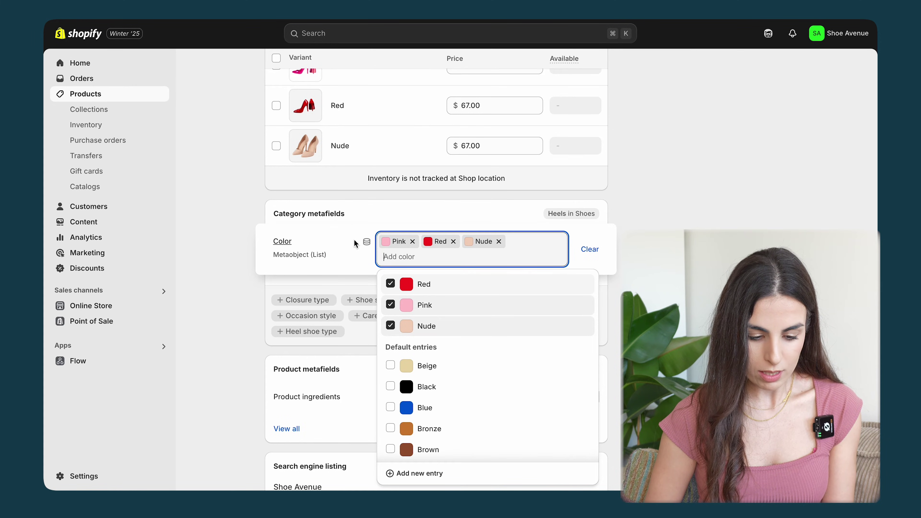
click(366, 245)
click(387, 268)
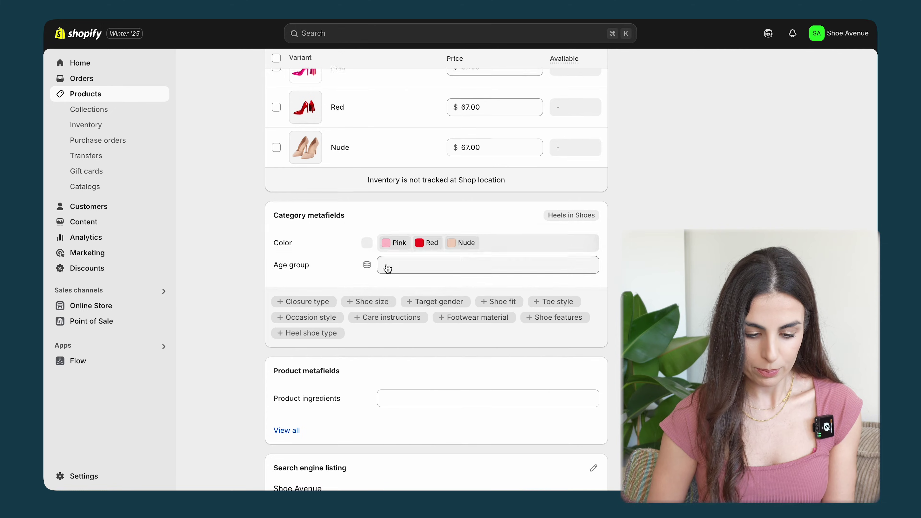
scroll(431, 274, up, 5)
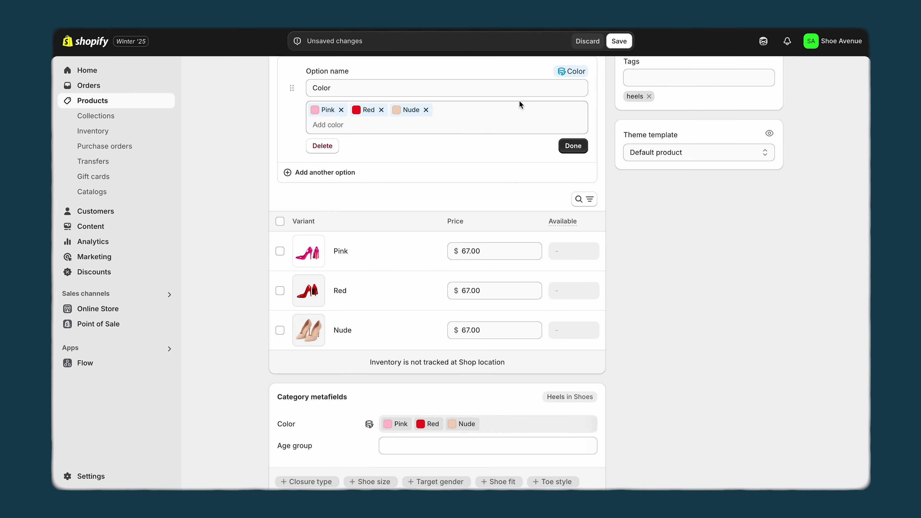
click(569, 150)
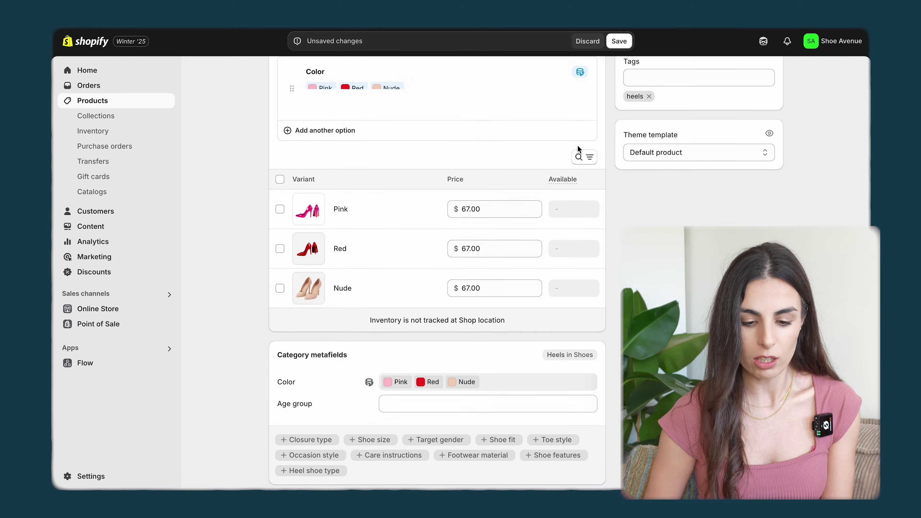
click(619, 41)
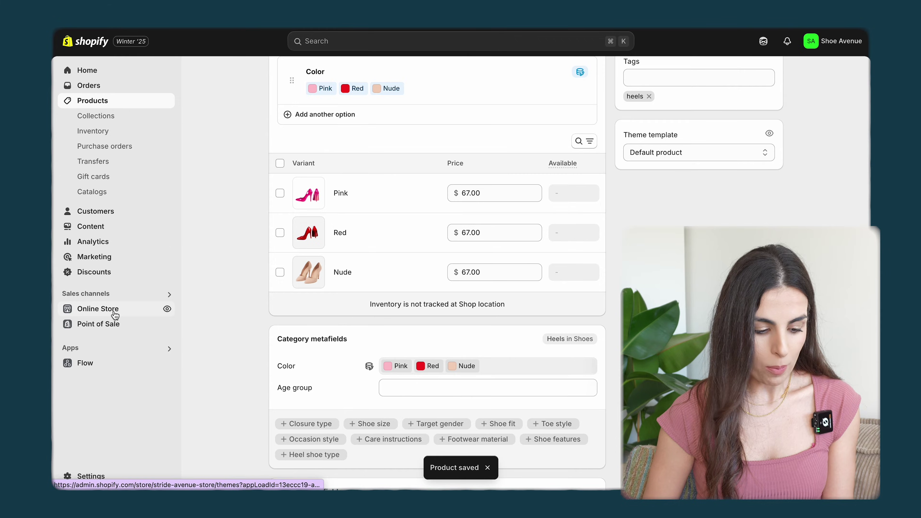
Open the Dawn theme's default product template for customizing, previewed with Nude Essence Heels With Variants.
click(113, 309)
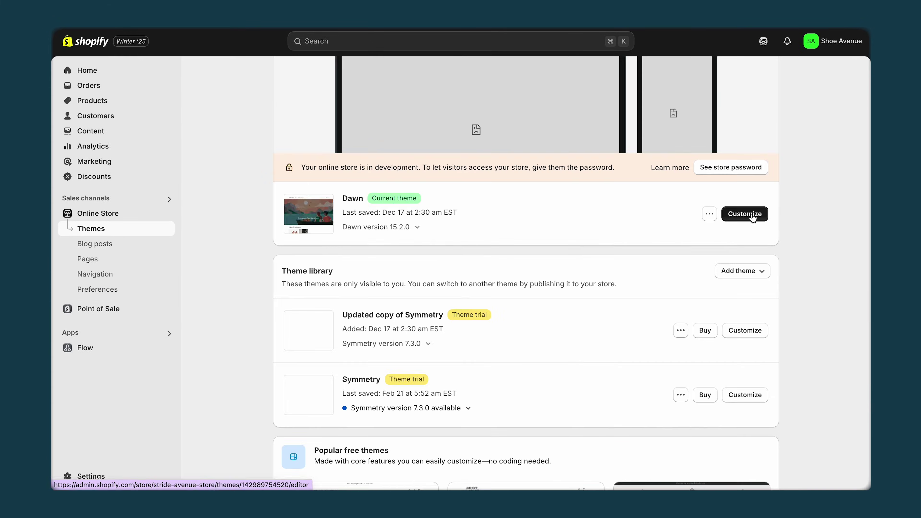
click(748, 212)
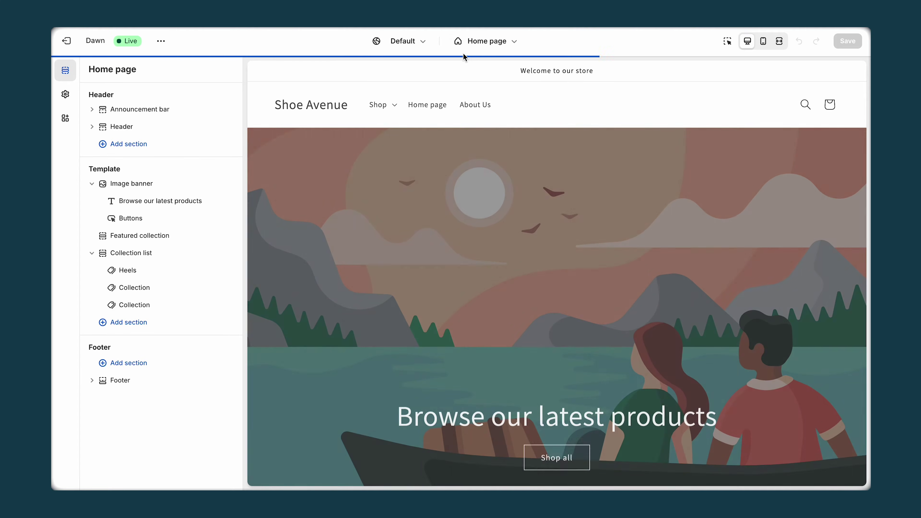
click(476, 42)
click(465, 105)
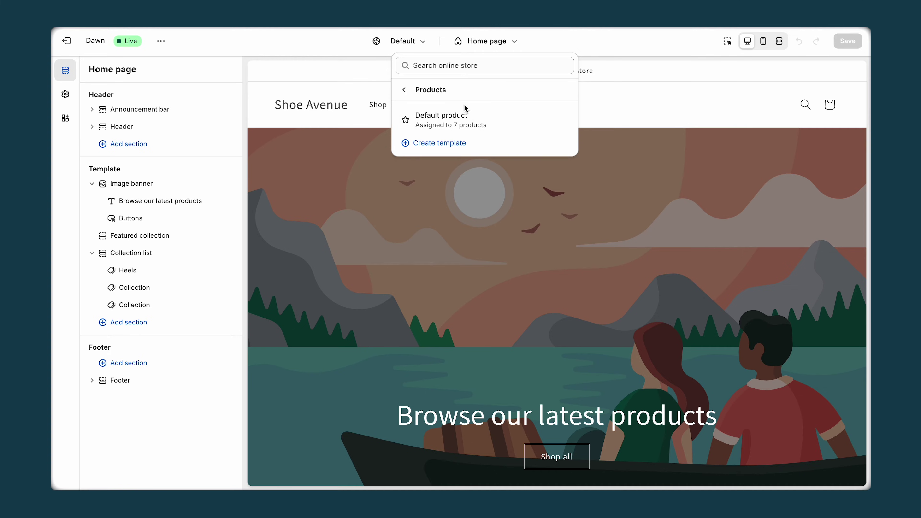
click(457, 122)
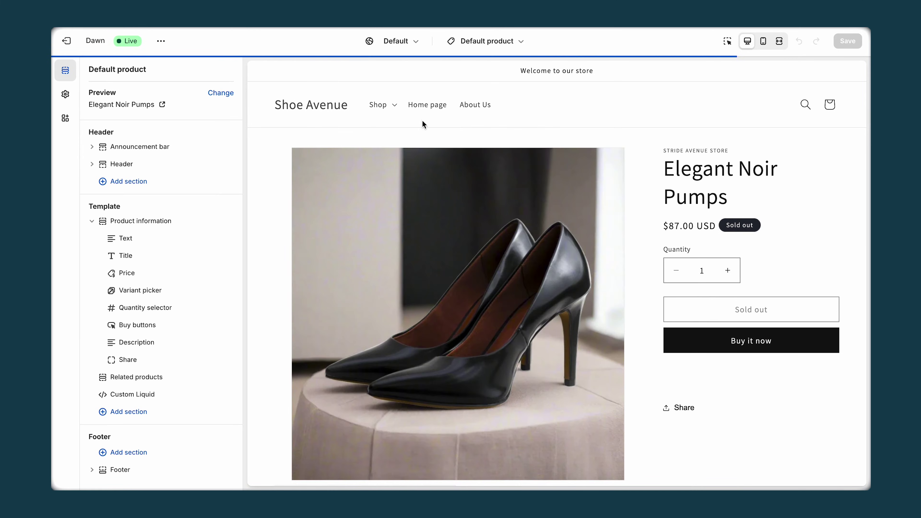
click(219, 93)
click(178, 270)
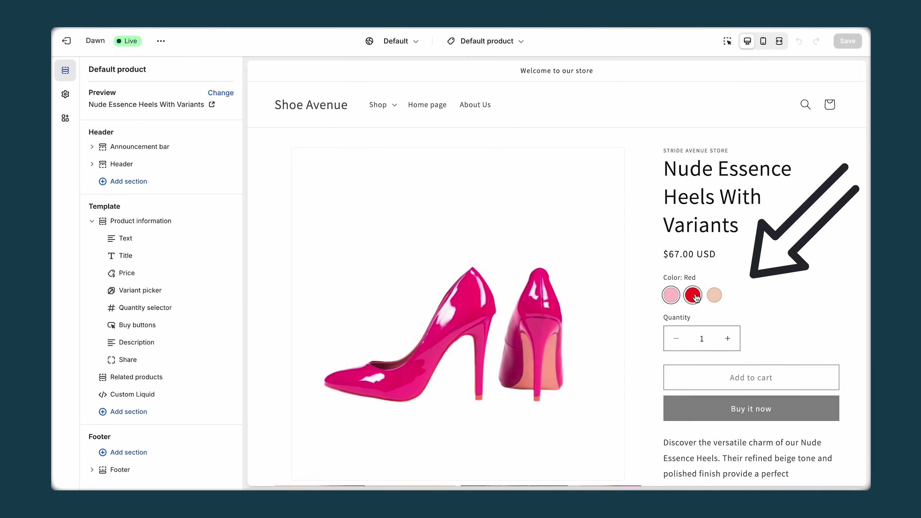
Check the Red, Nude and Pink swatches in the product page preview.
click(692, 295)
click(715, 295)
click(672, 295)
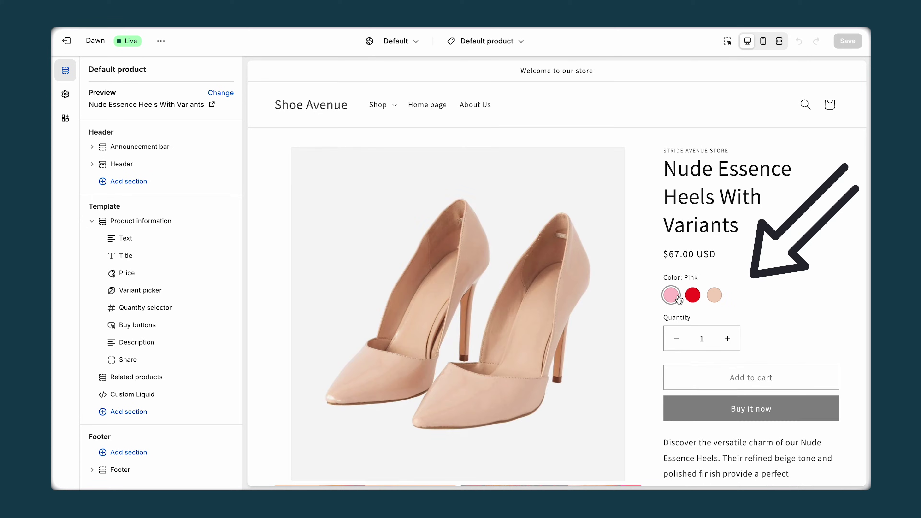
Set the variant picker's swatch shape to Square, save the theme and leave the editor.
click(146, 292)
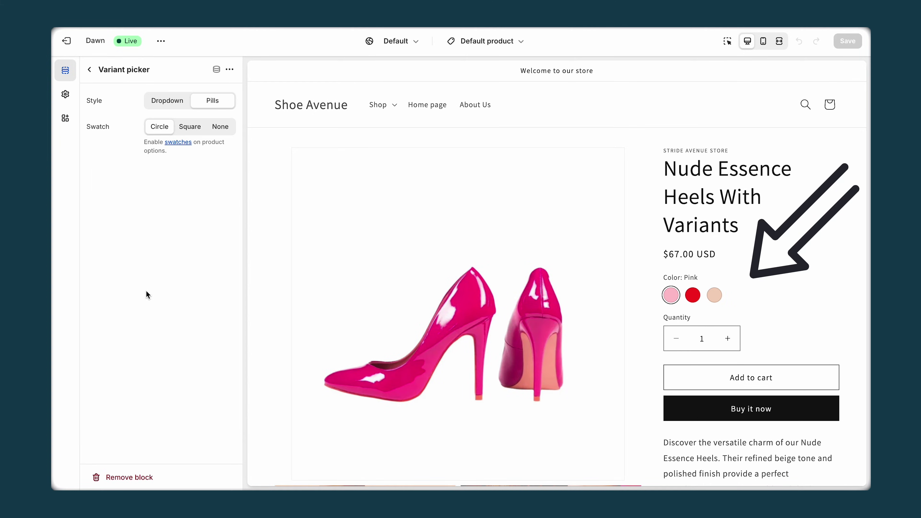
click(194, 131)
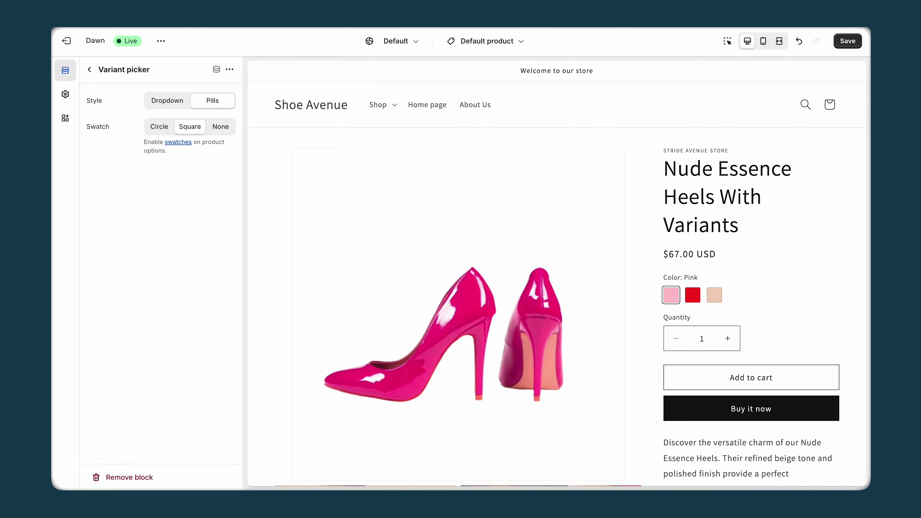
click(847, 47)
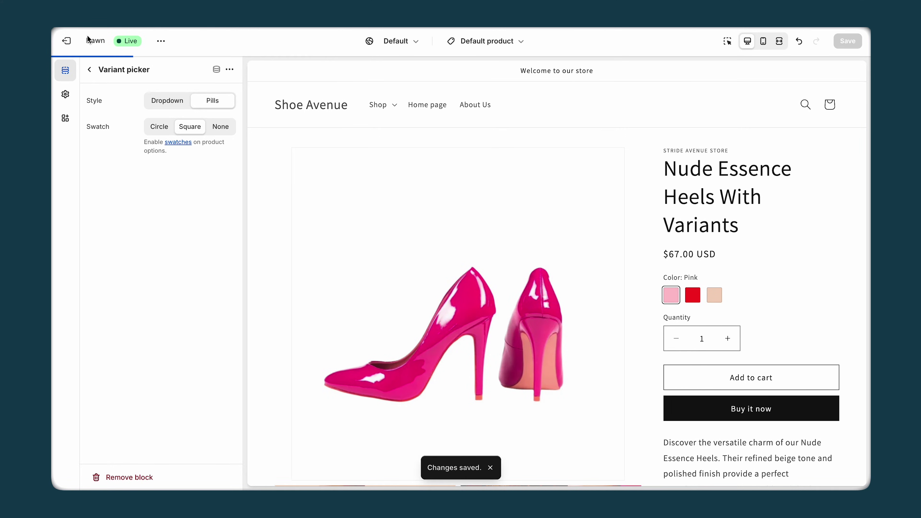
click(76, 42)
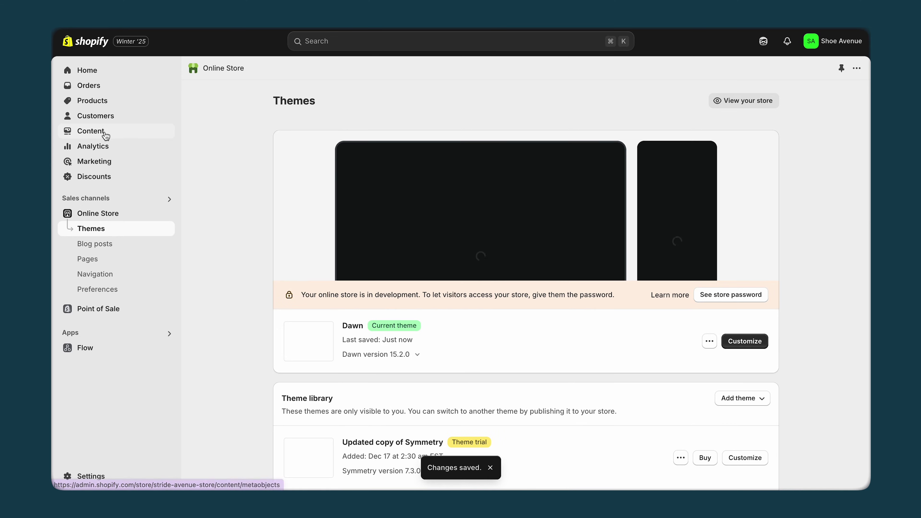
Open the Nude Essence Heels With Variants product and its Color variant option for editing.
click(112, 100)
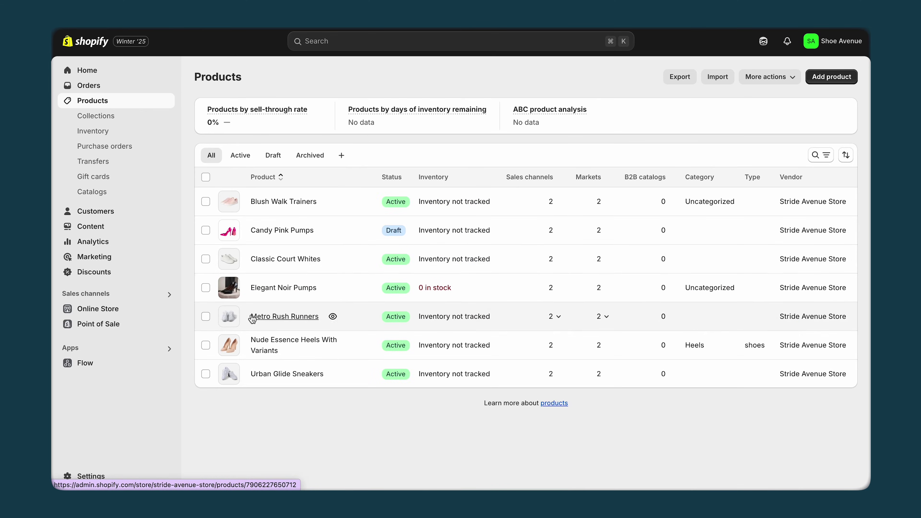
click(265, 340)
scroll(356, 324, down, 7)
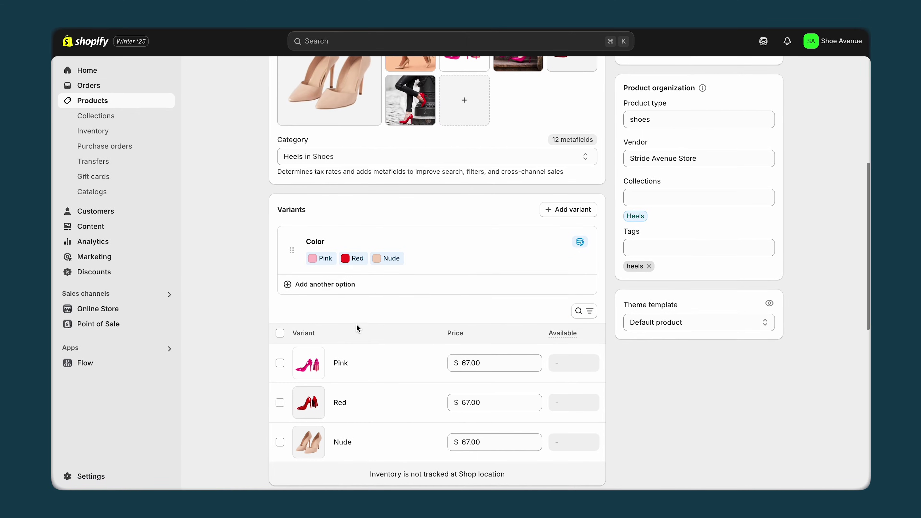
click(424, 256)
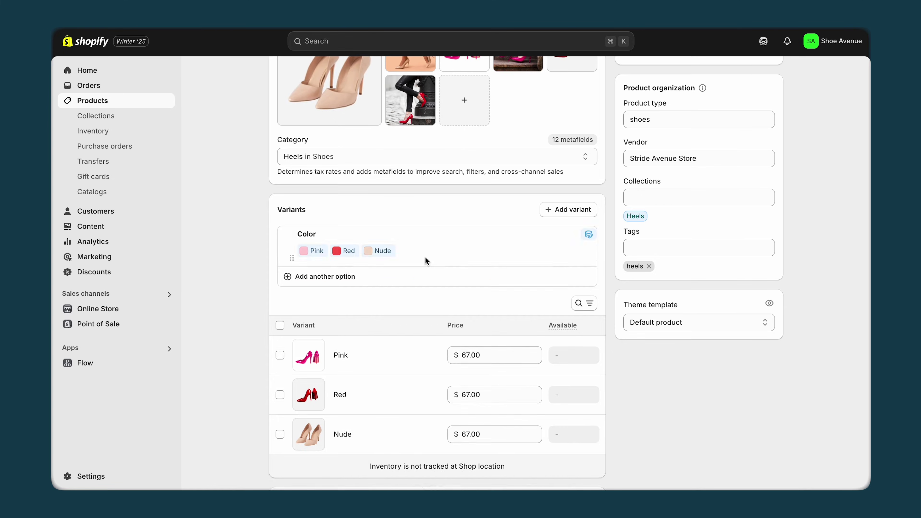
Add a new Tiger color entry to the Color option and assign the striped pattern screenshot as its image.
click(334, 295)
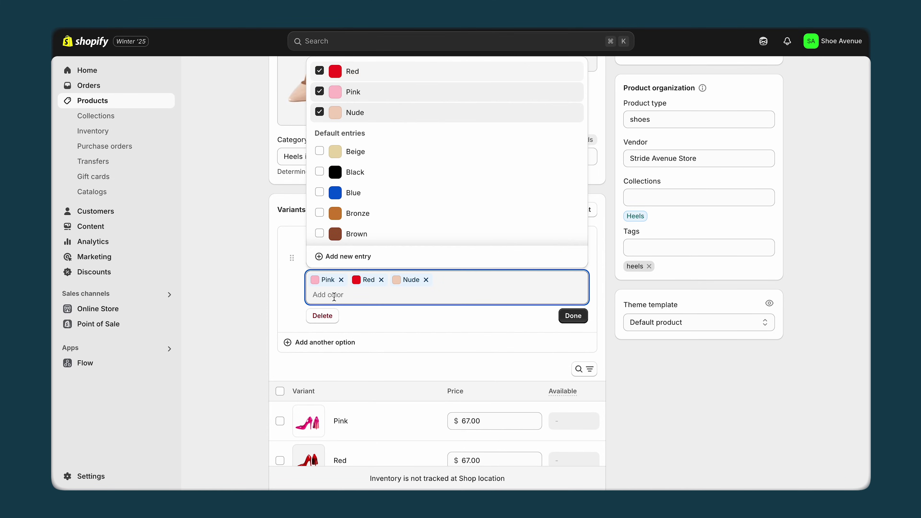
text(Tiger)
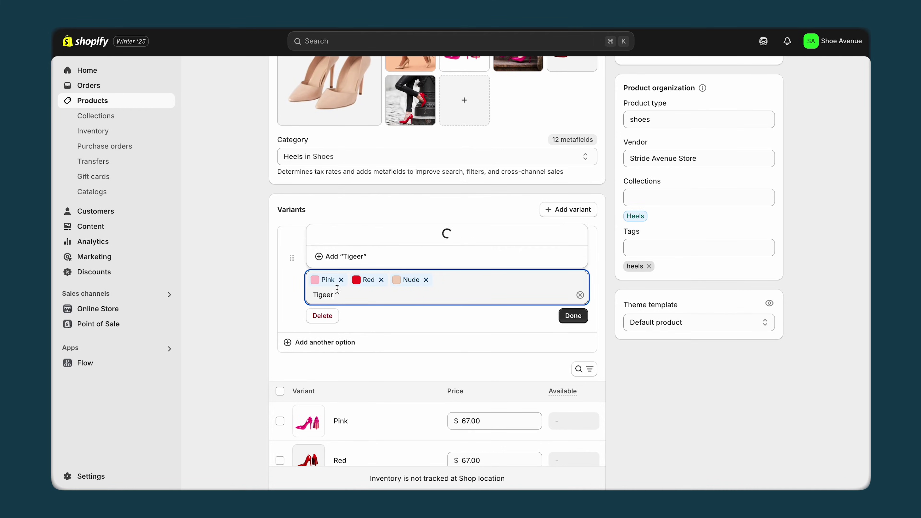
click(331, 257)
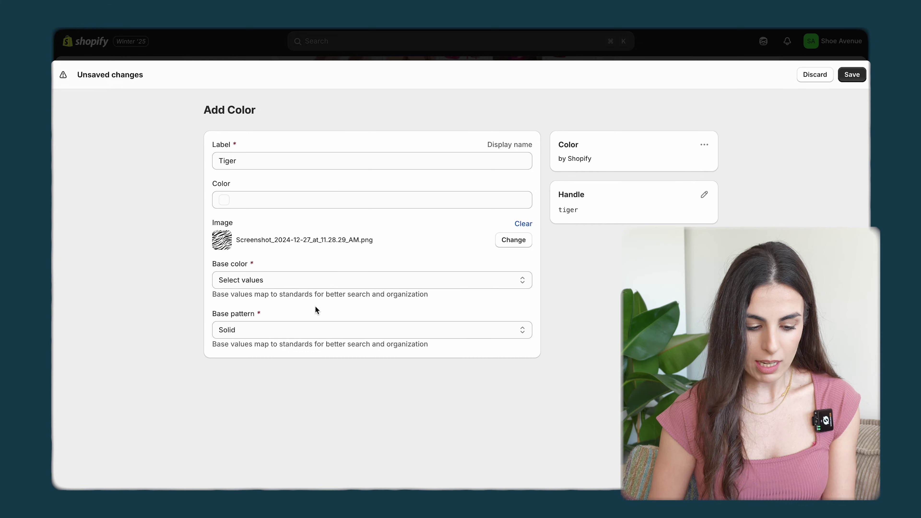
Set the Tiger entry's base color to Black, save the entry, and save the product with the Tiger variant added.
click(447, 283)
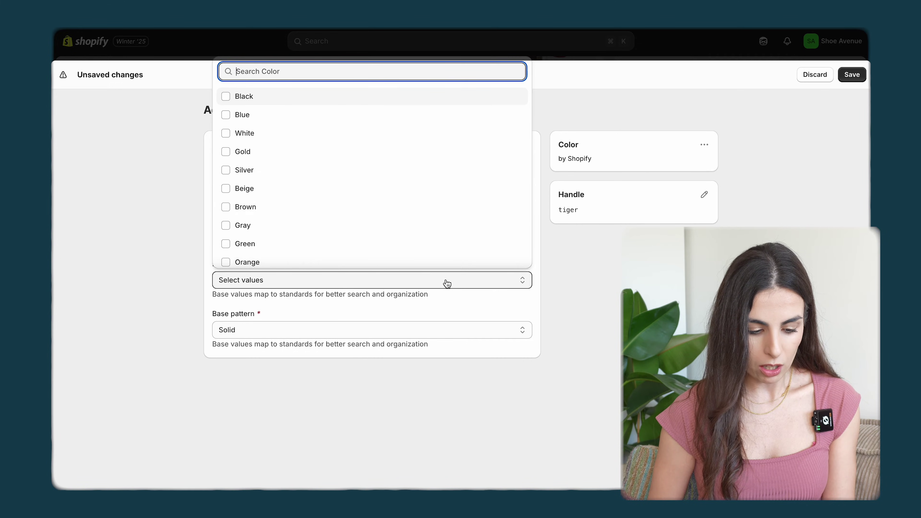
click(271, 97)
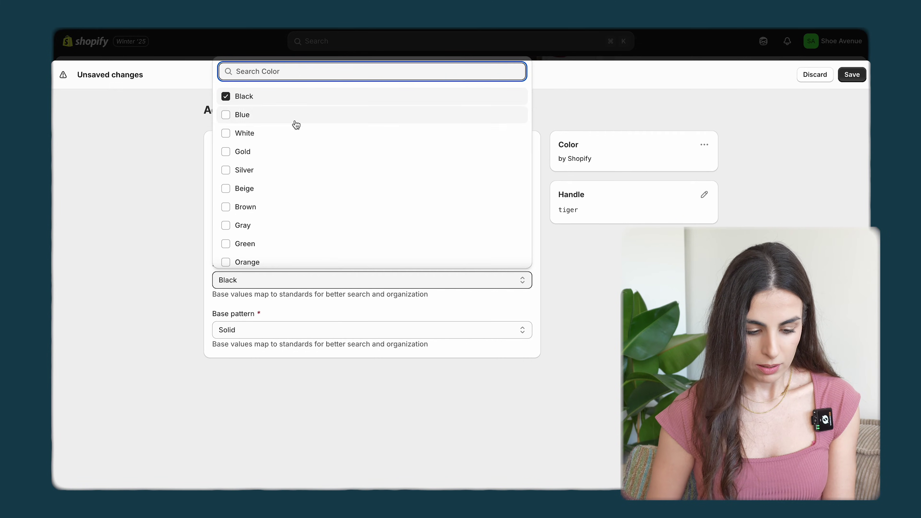
click(586, 347)
key(super+s)
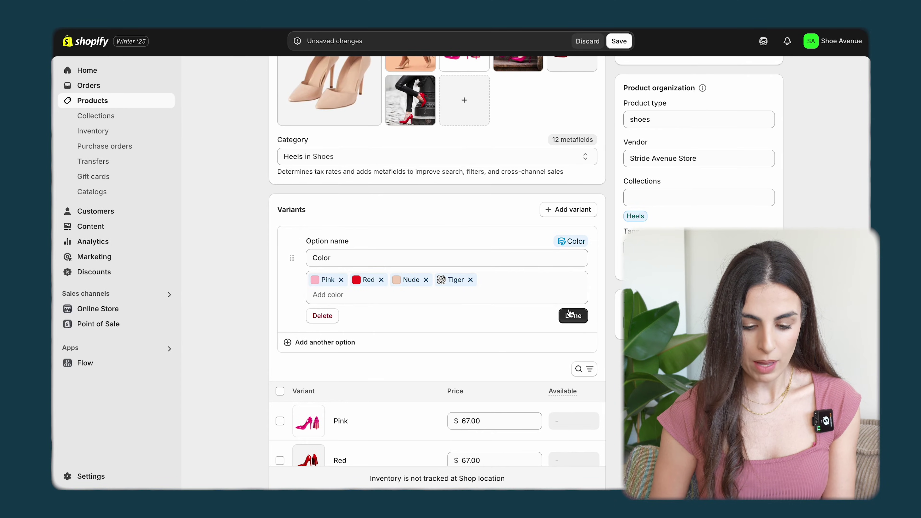
click(573, 315)
click(619, 42)
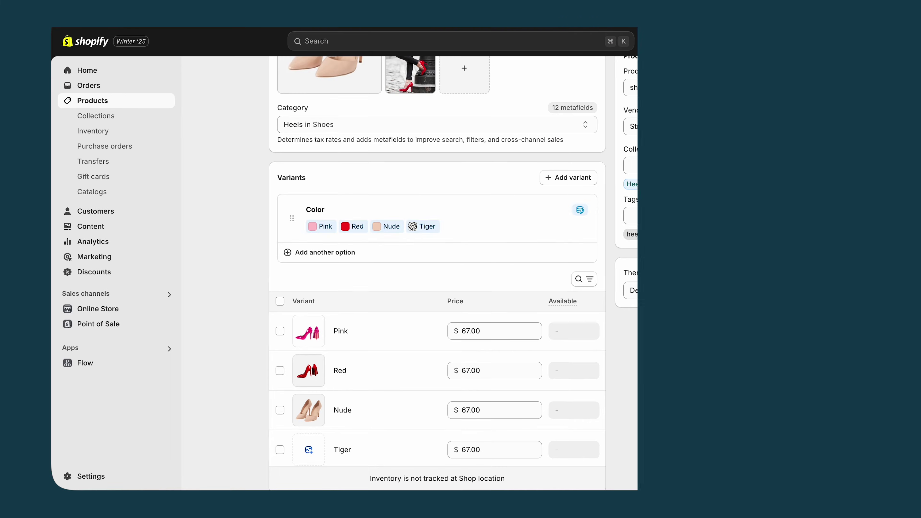
click(510, 225)
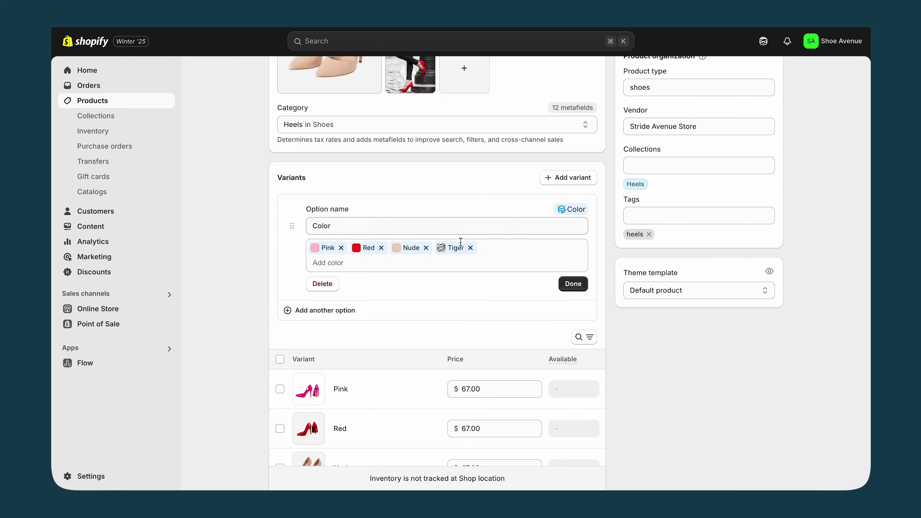
click(331, 261)
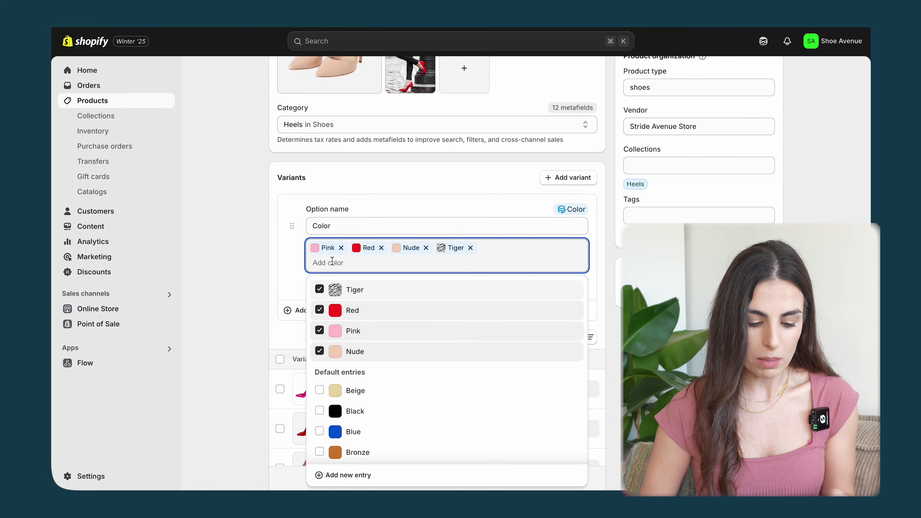
click(337, 474)
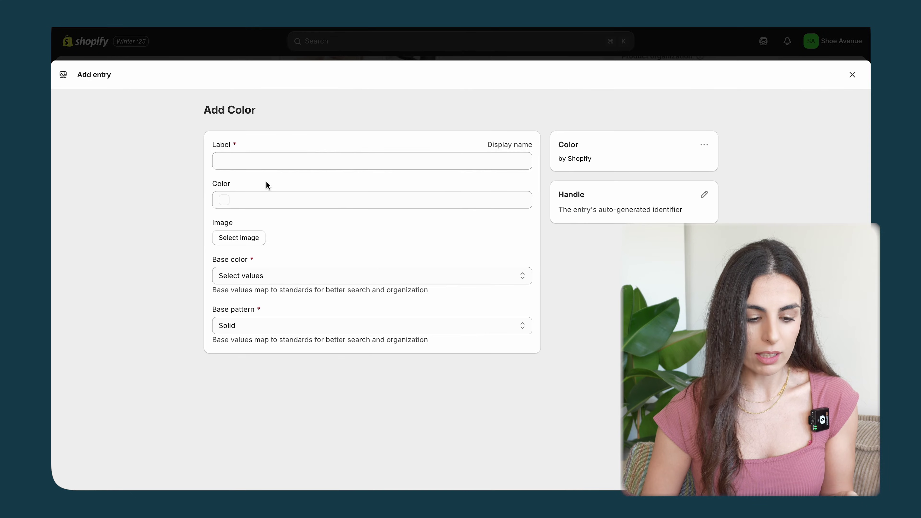
click(243, 195)
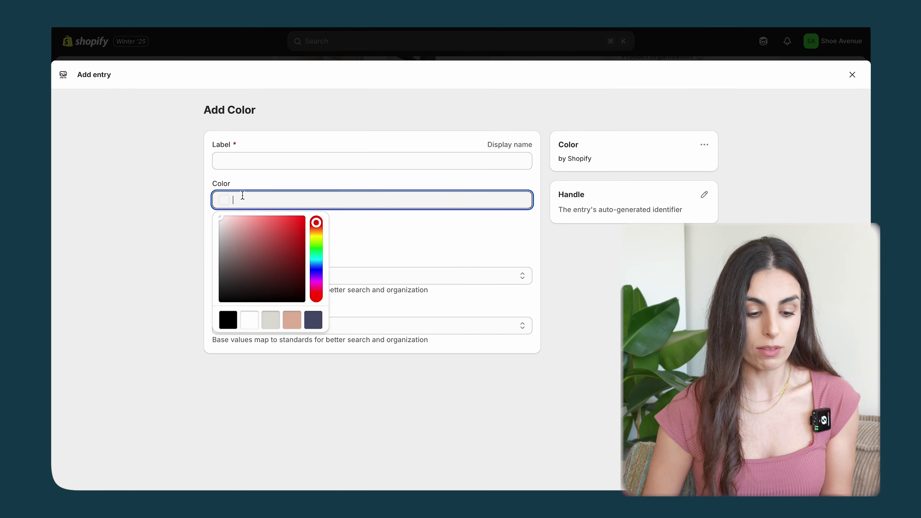
click(309, 189)
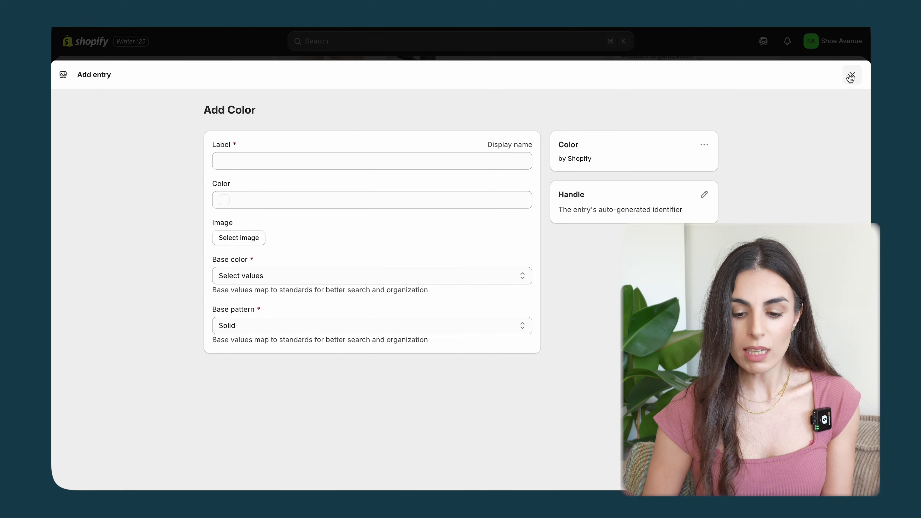
click(851, 75)
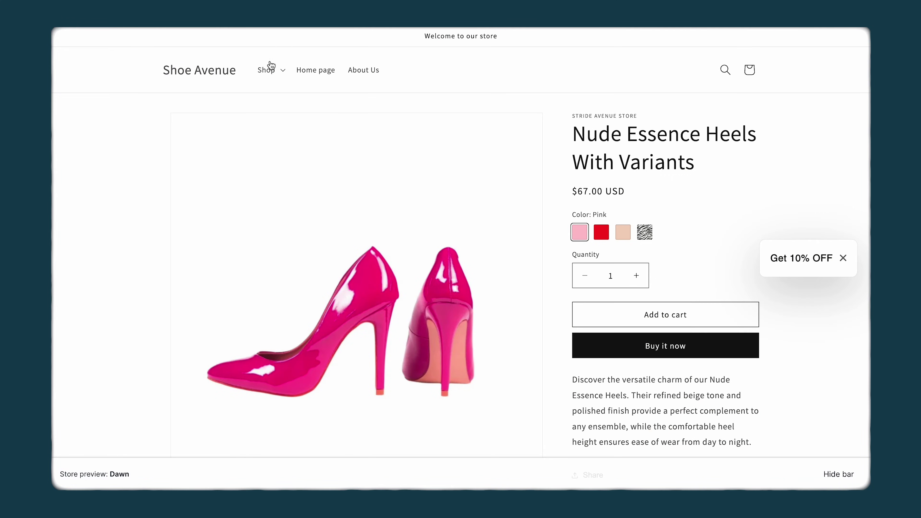
Open the Heels collection from the shop navigation in the Dawn store preview.
click(269, 69)
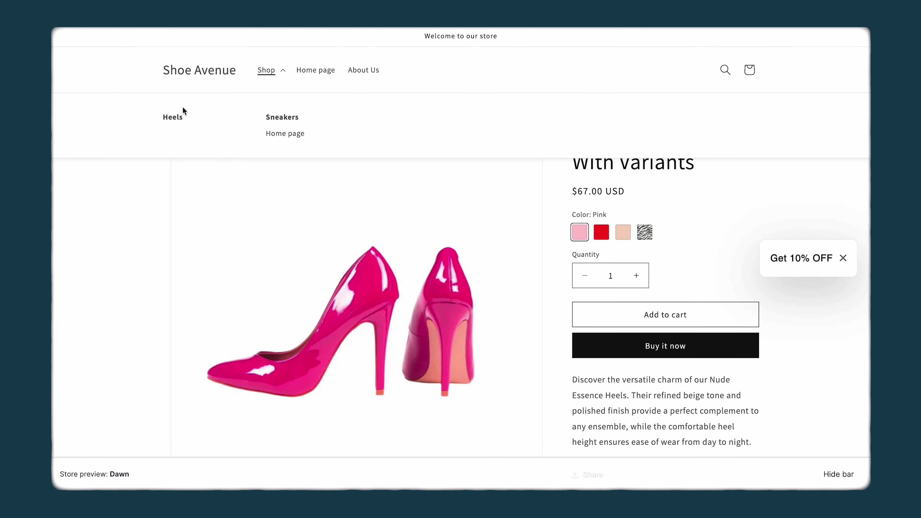
click(173, 117)
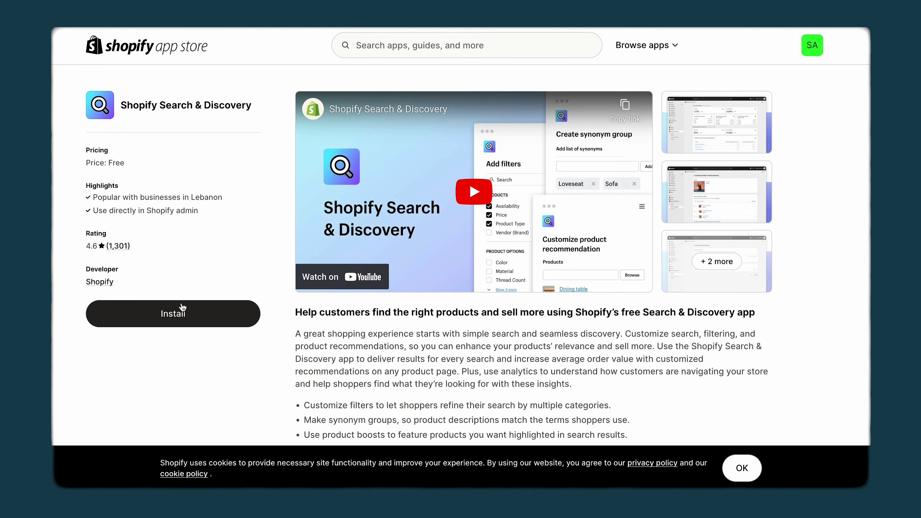
Install the Shopify Search & Discovery app and open its filter settings.
click(183, 312)
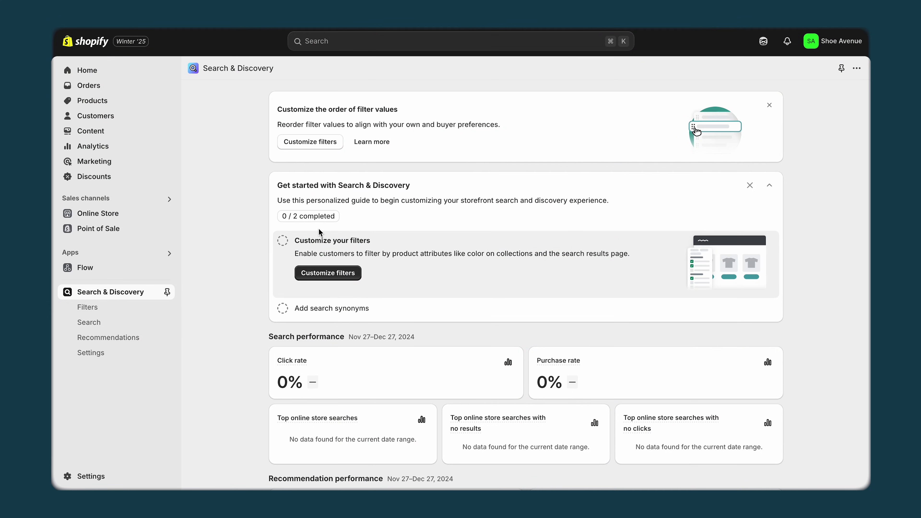
click(107, 310)
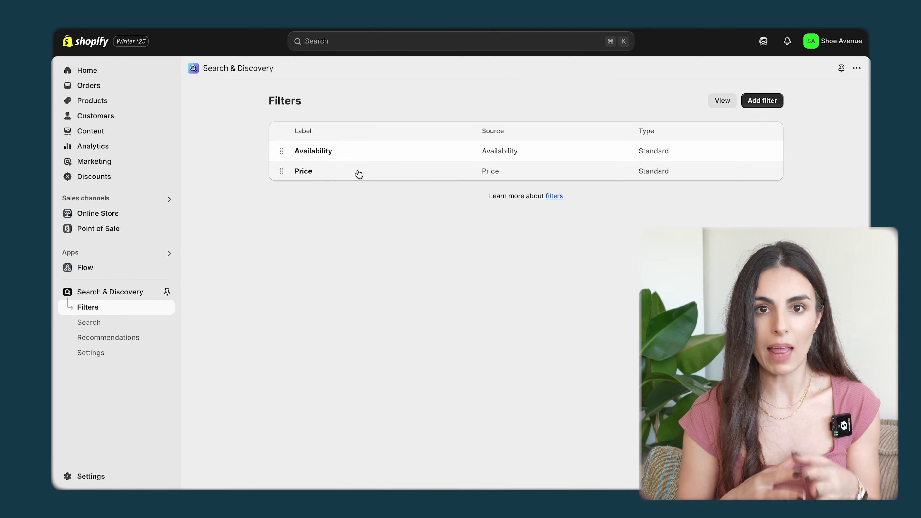
Add a filter sourced from the Color category metafield, with values grouped automatically, swatches included and images used when available.
click(761, 100)
click(364, 157)
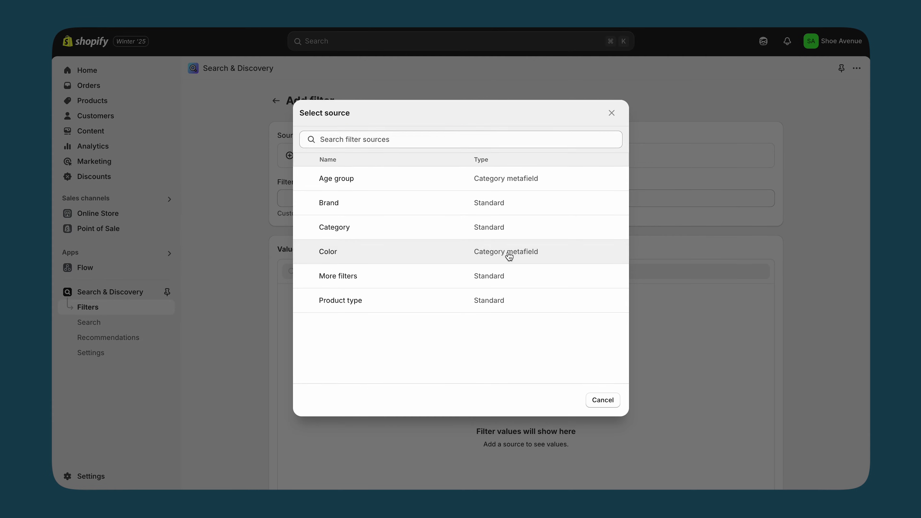
click(508, 254)
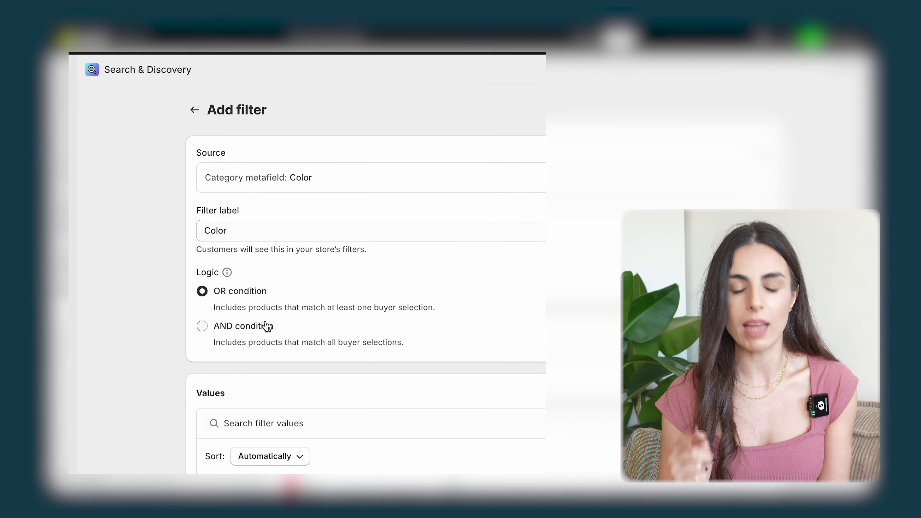
scroll(268, 327, down, 3)
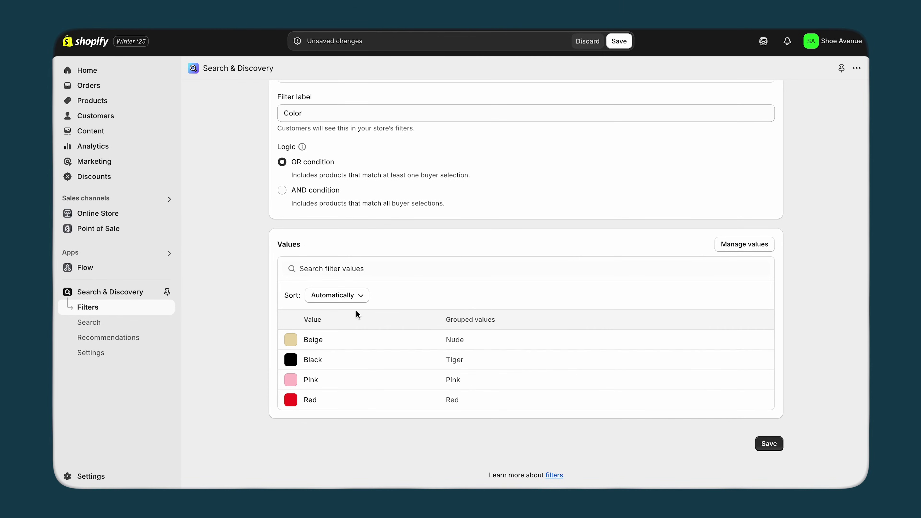
click(747, 246)
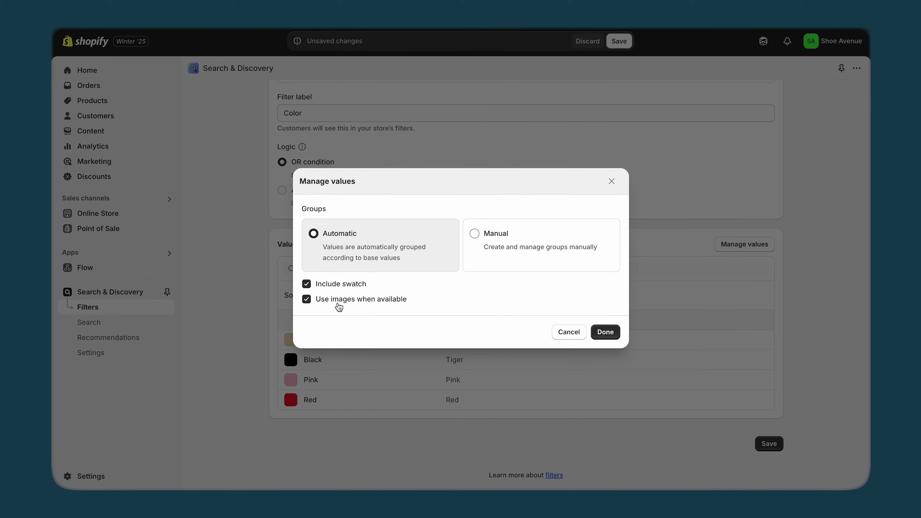
click(597, 336)
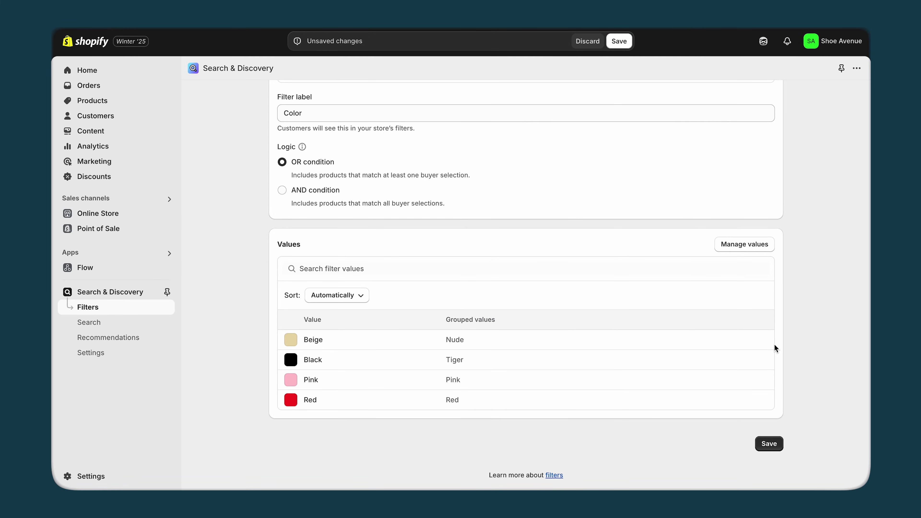
Rename the Beige value group of the Color filter as Nude and save the filter.
click(762, 341)
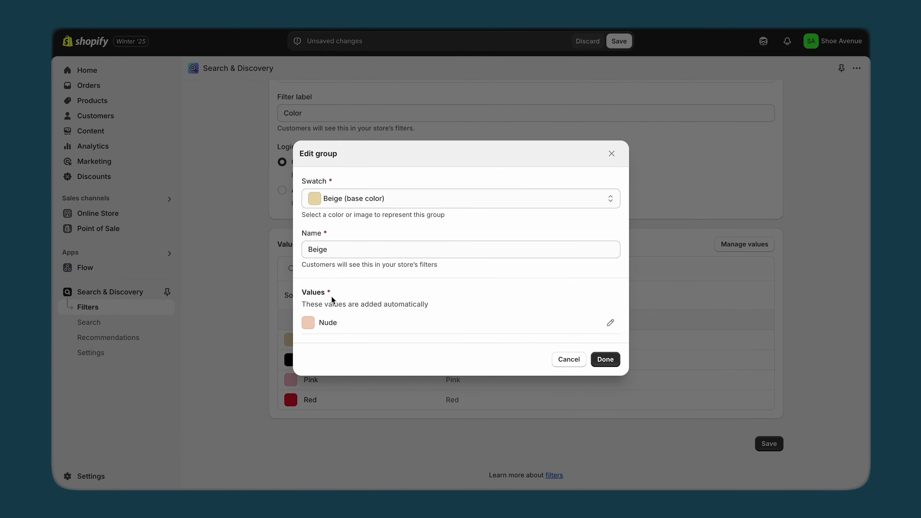
drag(335, 249, 241, 247)
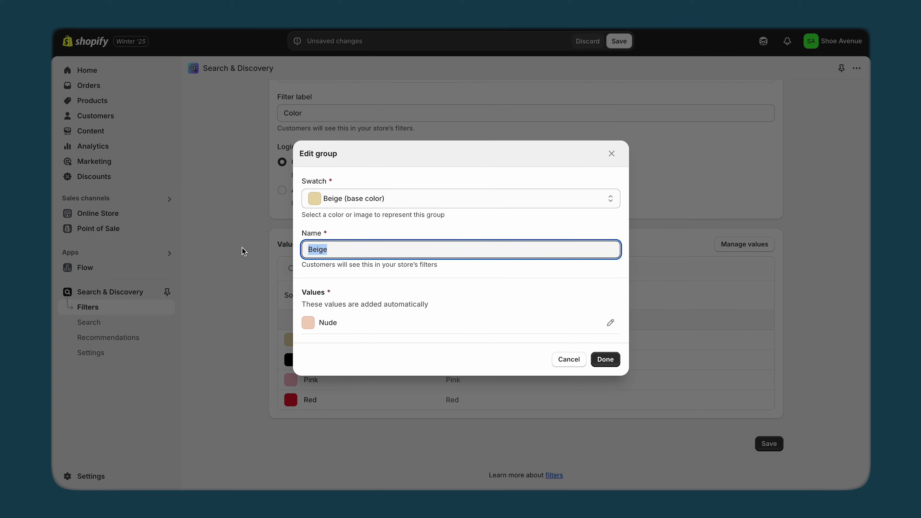
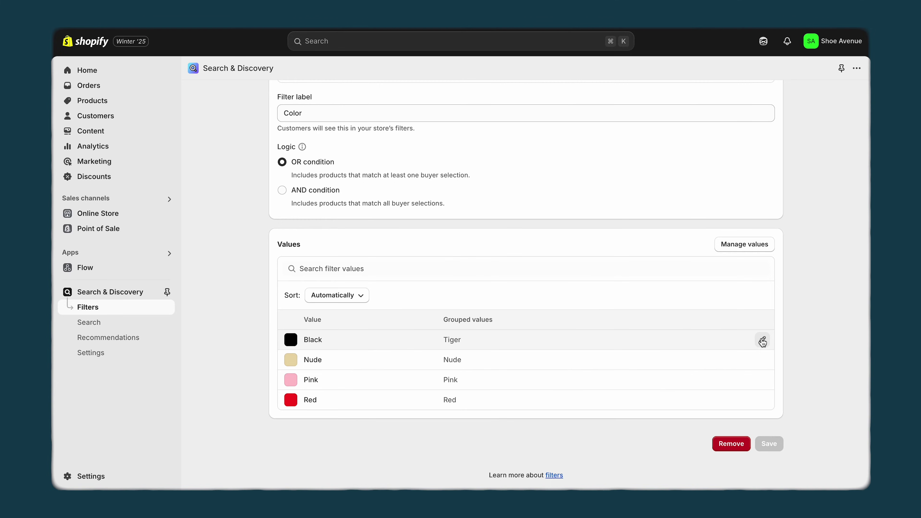
Rename the Black value group as Tiger and set its swatch to the Tiger pattern.
click(762, 341)
click(358, 245)
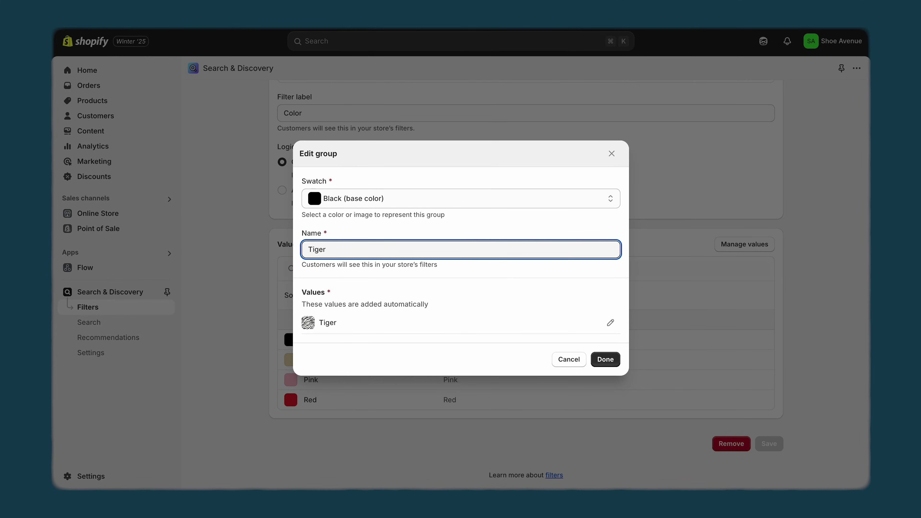
click(408, 223)
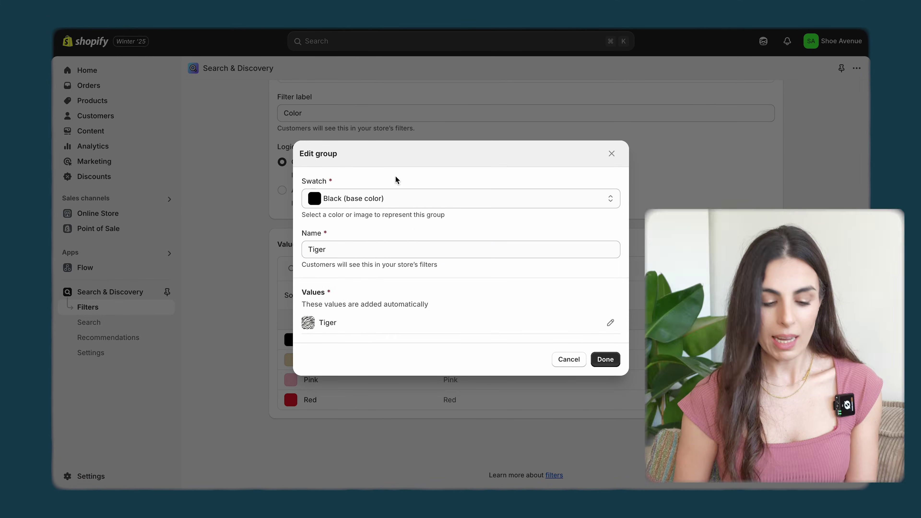
click(353, 202)
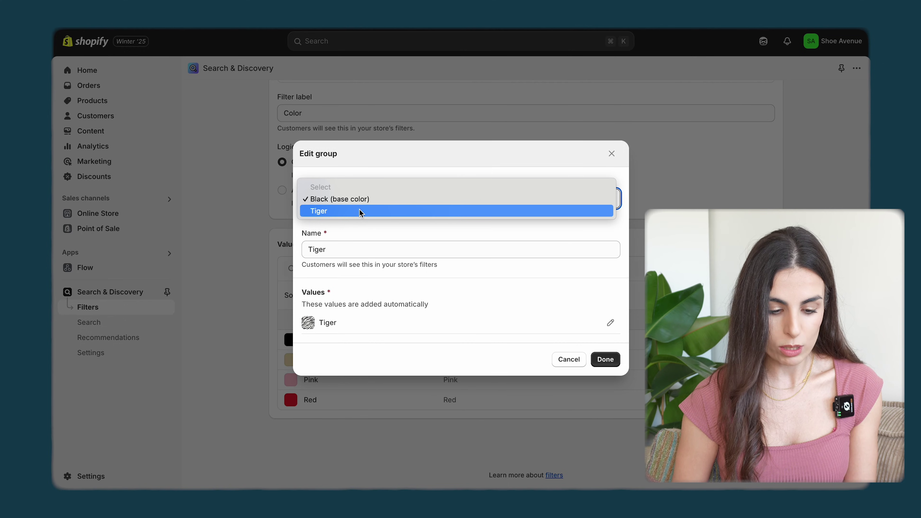
click(361, 212)
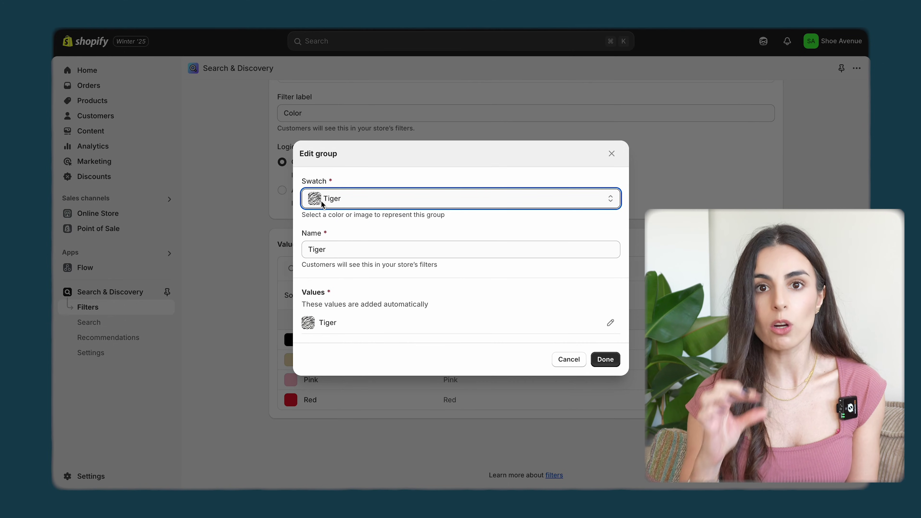
click(606, 358)
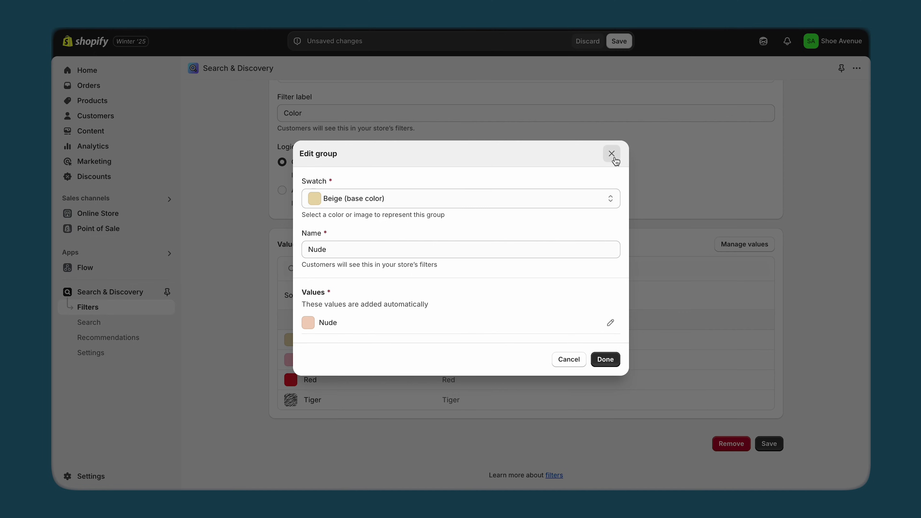
Set the Nude value group's swatch to the Nude color and save the Color filter.
click(612, 153)
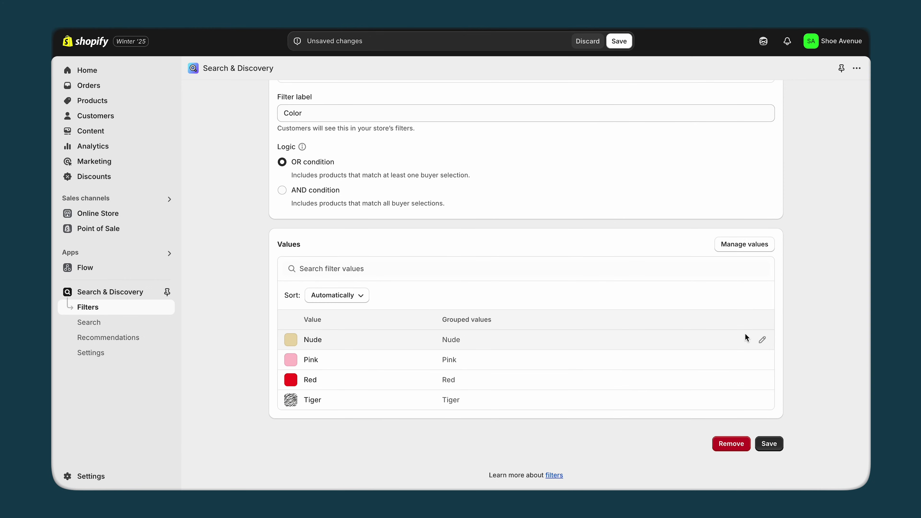
click(762, 341)
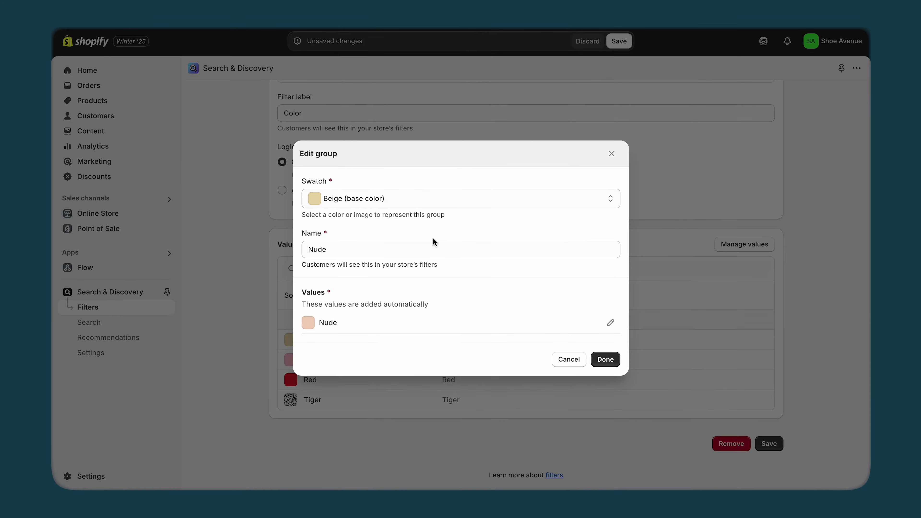
click(368, 197)
click(370, 209)
click(611, 360)
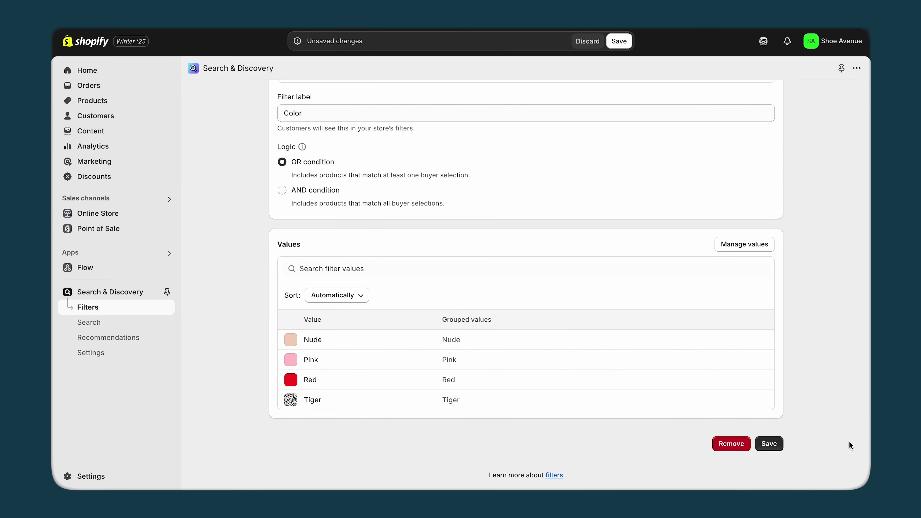
click(768, 444)
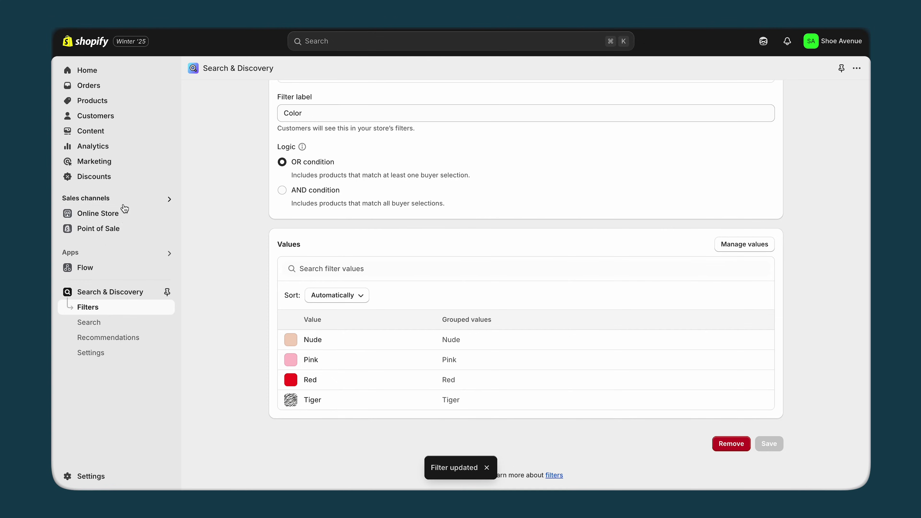
View the Heels collection in the live store and try its Color filter with the Red, Pink and Nude swatches.
click(162, 218)
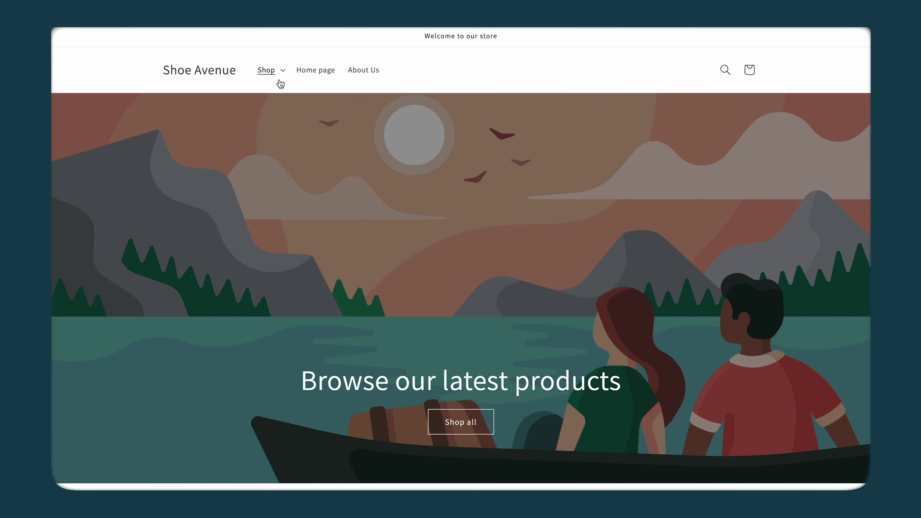
click(272, 74)
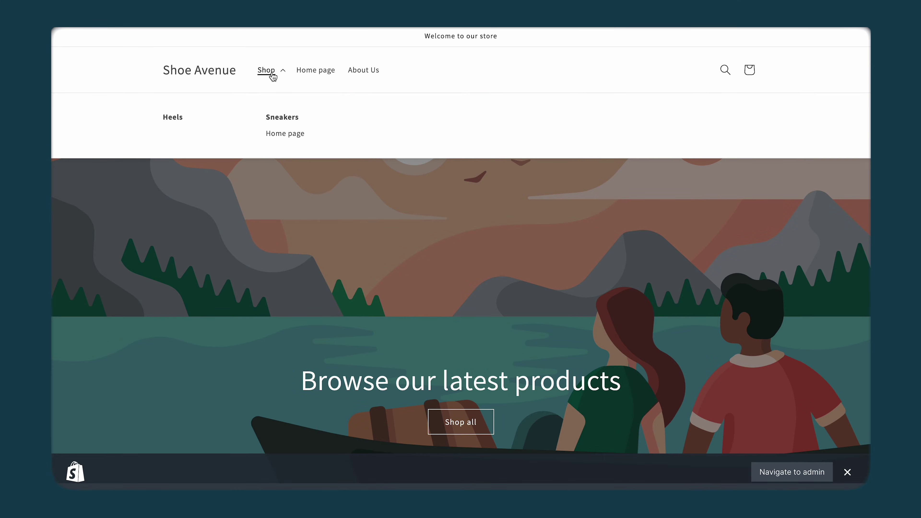
click(186, 116)
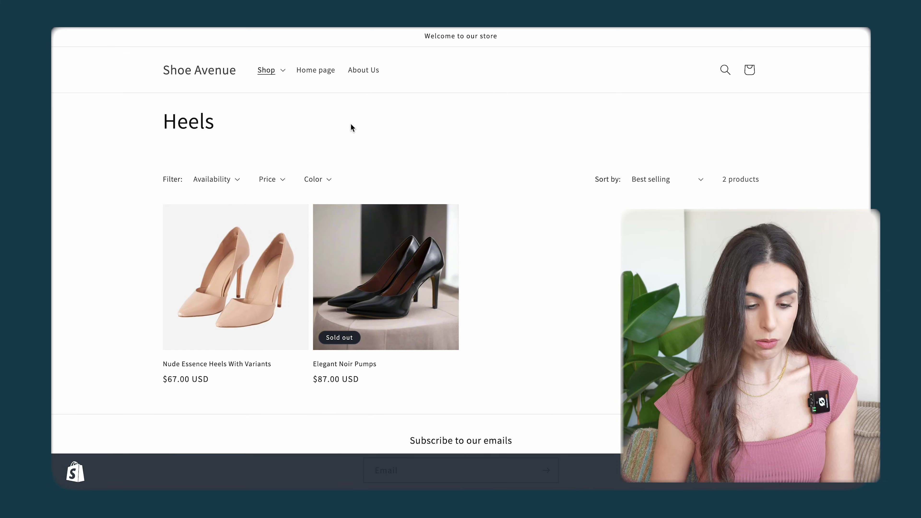
click(330, 183)
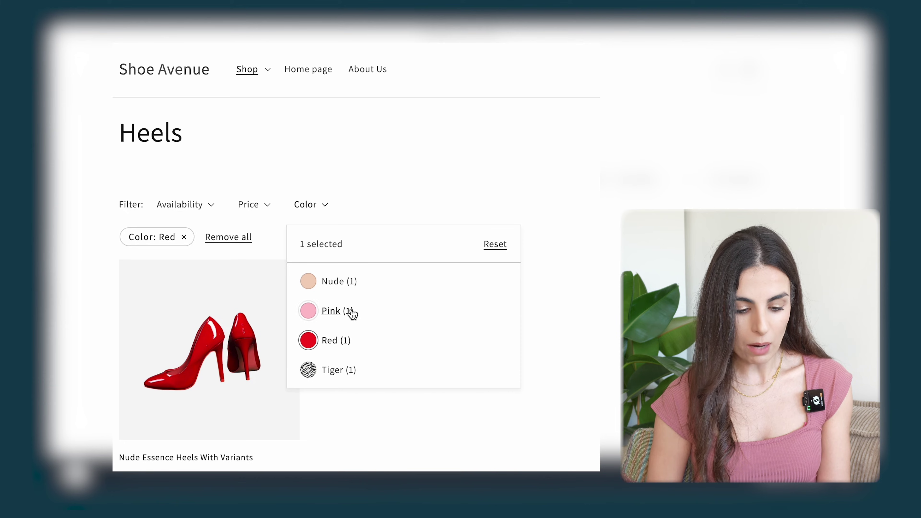
click(337, 311)
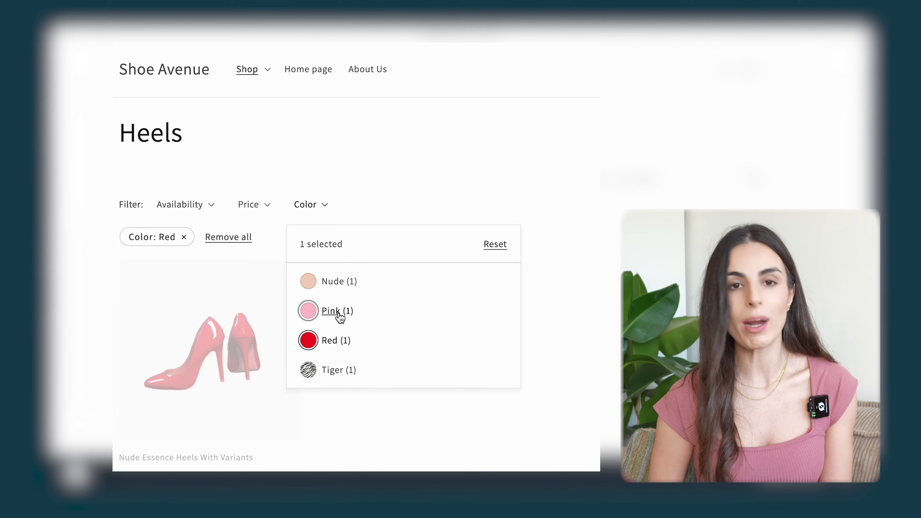
click(332, 289)
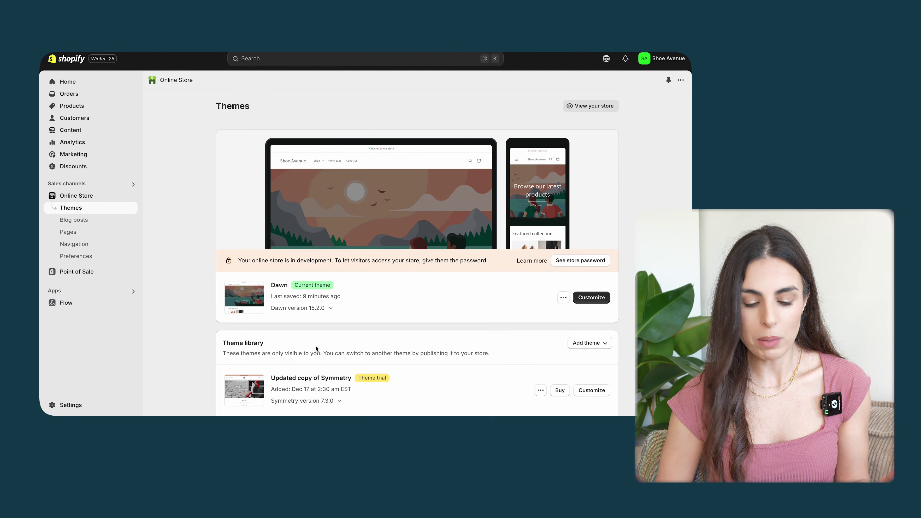
Customize the Updated copy of Symmetry theme and preview its Default product template with Nude Essence Heels With Variants.
scroll(315, 346, down, 3)
click(598, 299)
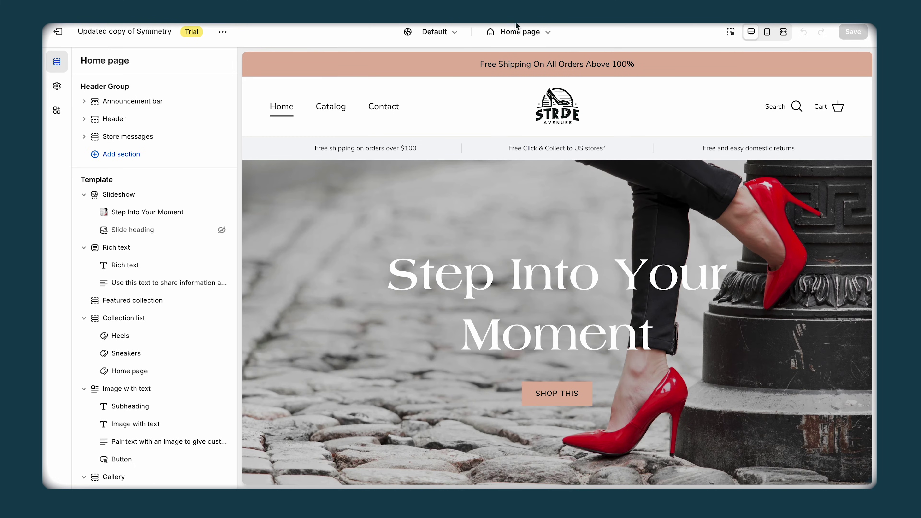
click(519, 32)
click(498, 98)
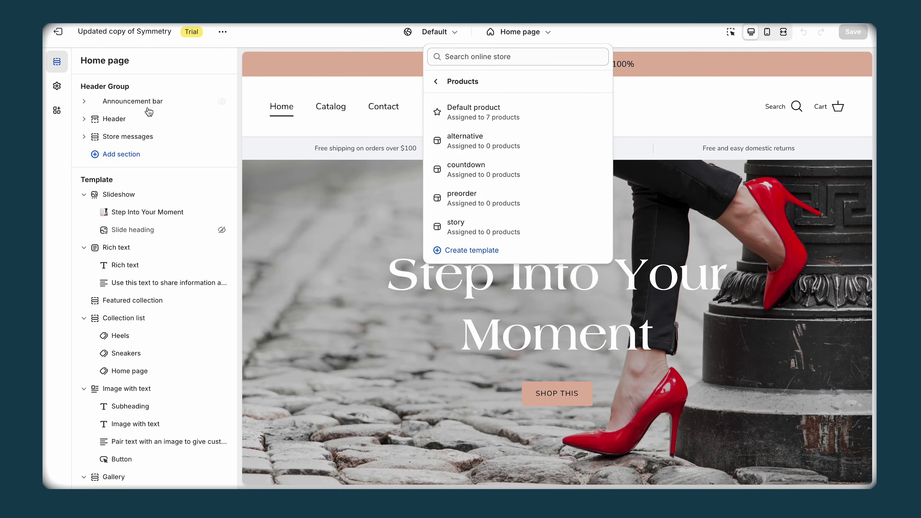
click(473, 115)
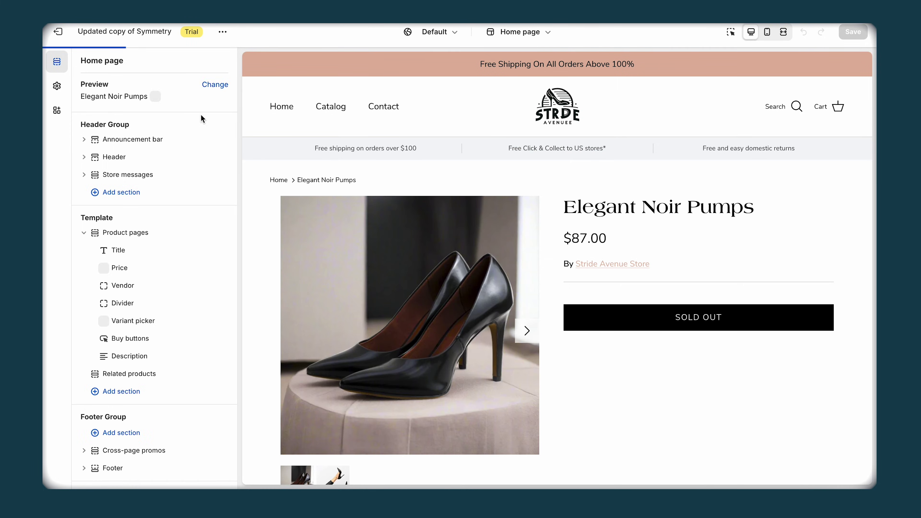
click(214, 84)
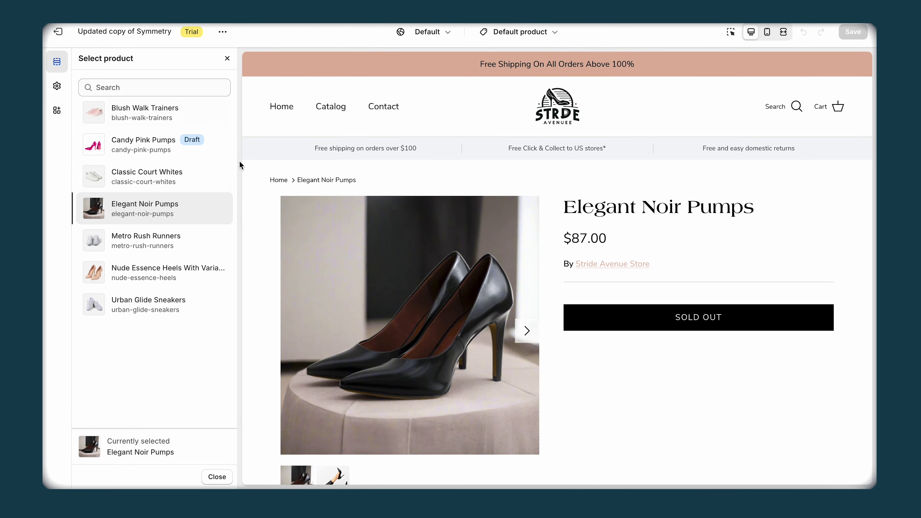
click(150, 265)
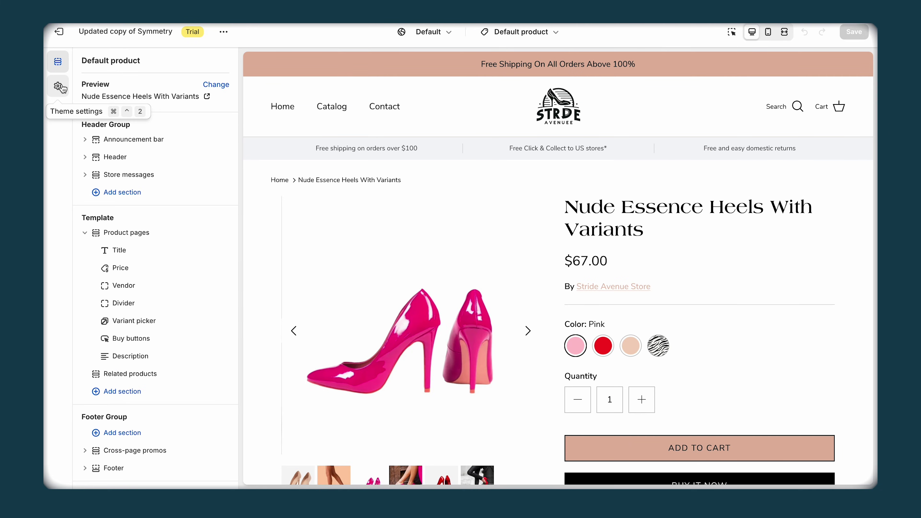
In the theme's swatch settings, set the swatches to display to Theme and the swatch method to Color list.
click(59, 88)
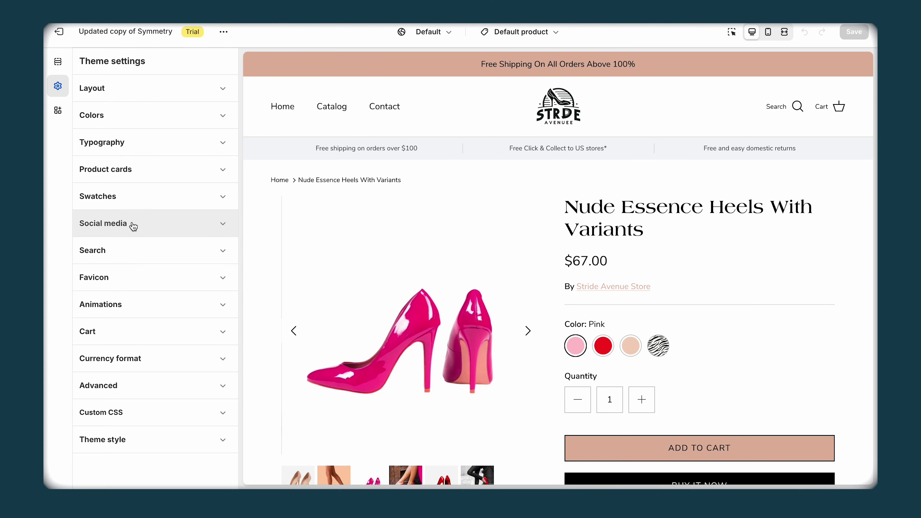
click(132, 202)
scroll(137, 256, down, 2)
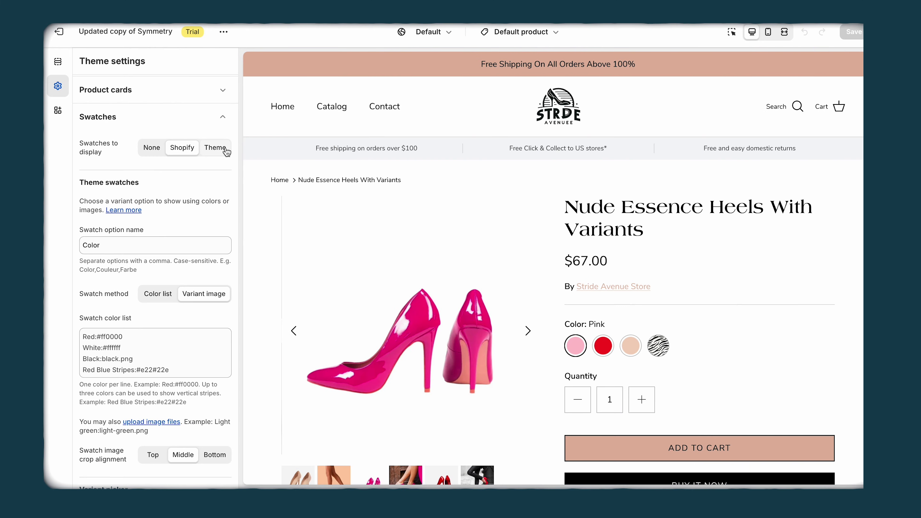
click(226, 149)
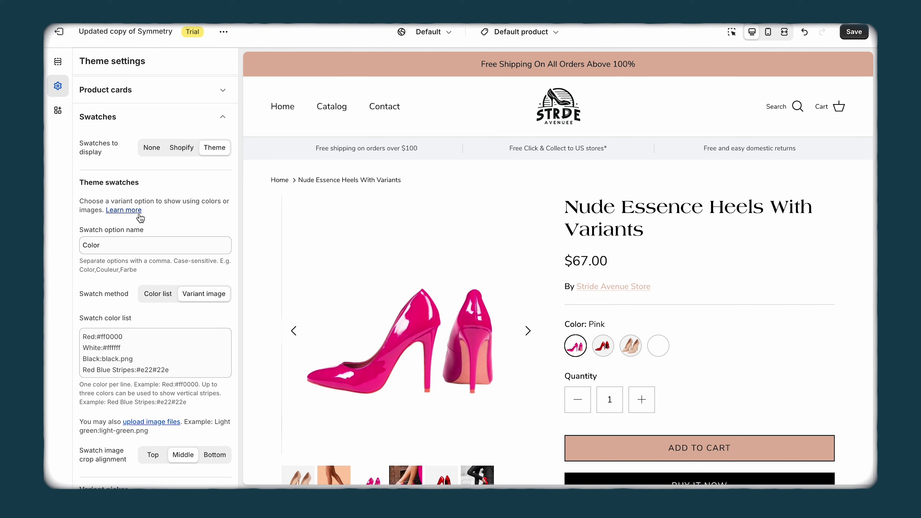
scroll(117, 244, down, 2)
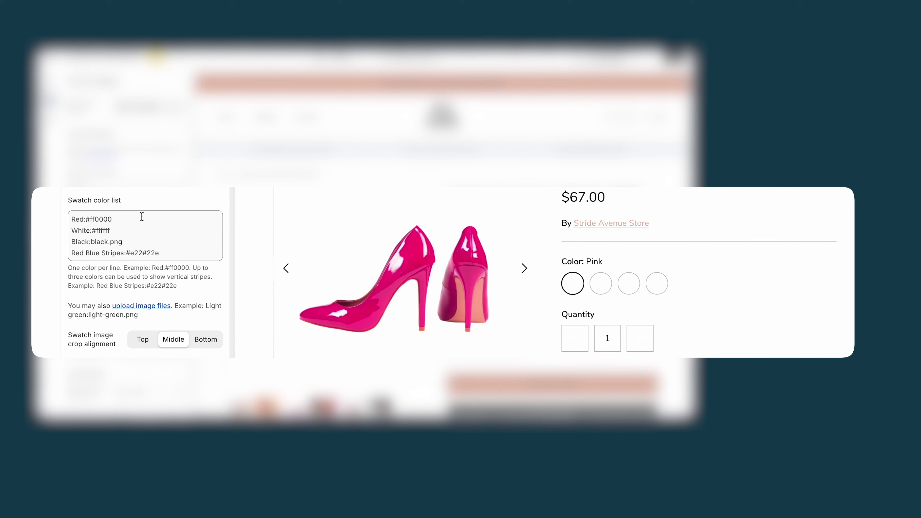
Look up the red hex code on Google and replace the swatch color list's contents with Red: #FF0000.
click(124, 229)
key(ctrl+a)
text(R)
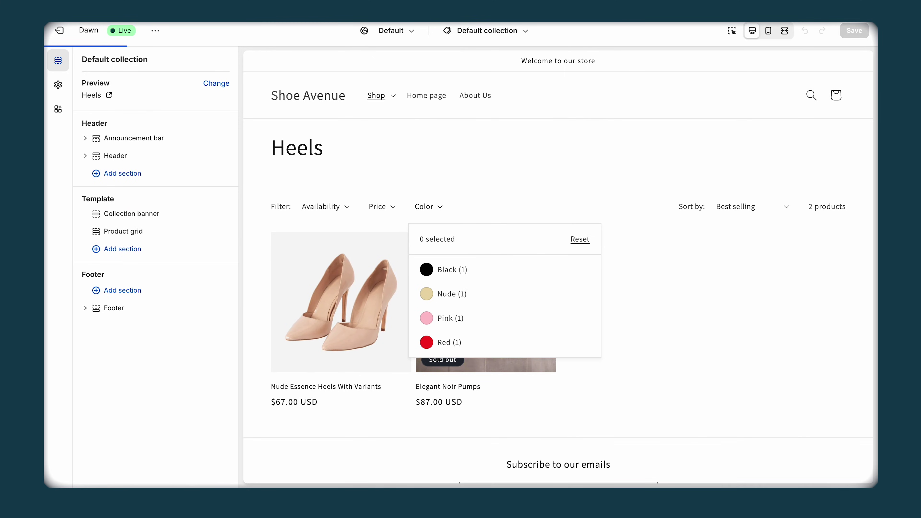
key(ctrl+l)
text(red hex)
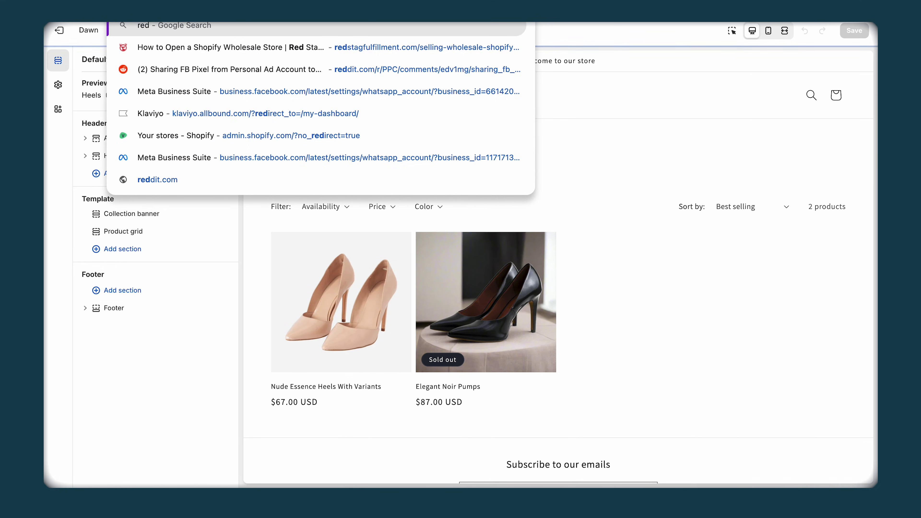
key(Return)
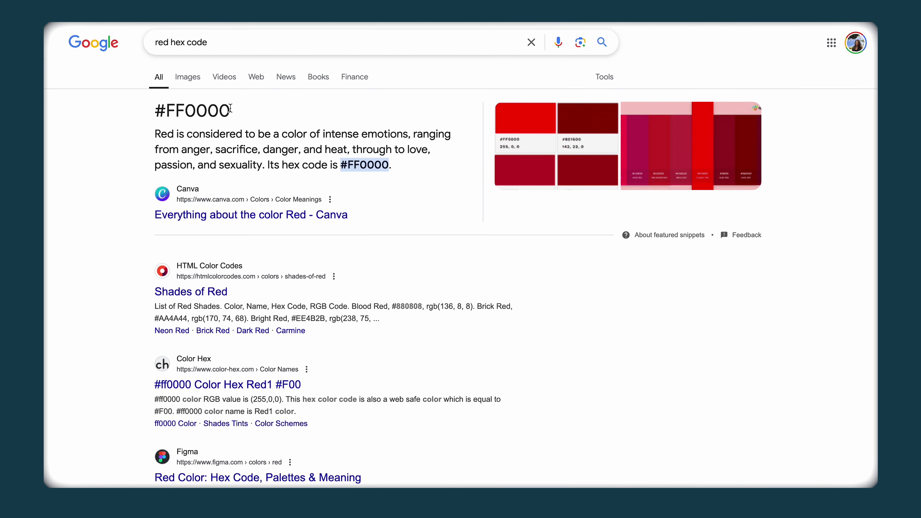
drag(229, 109, 141, 115)
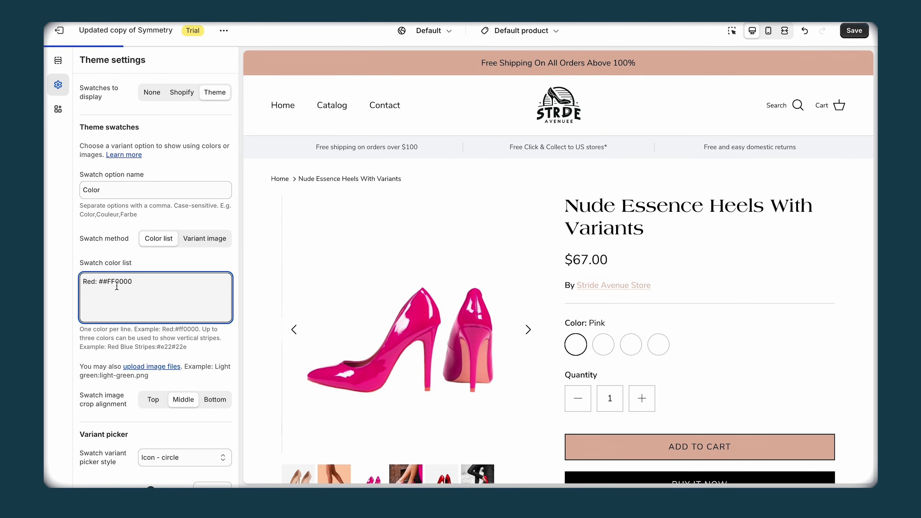
click(105, 281)
key(BackSpace)
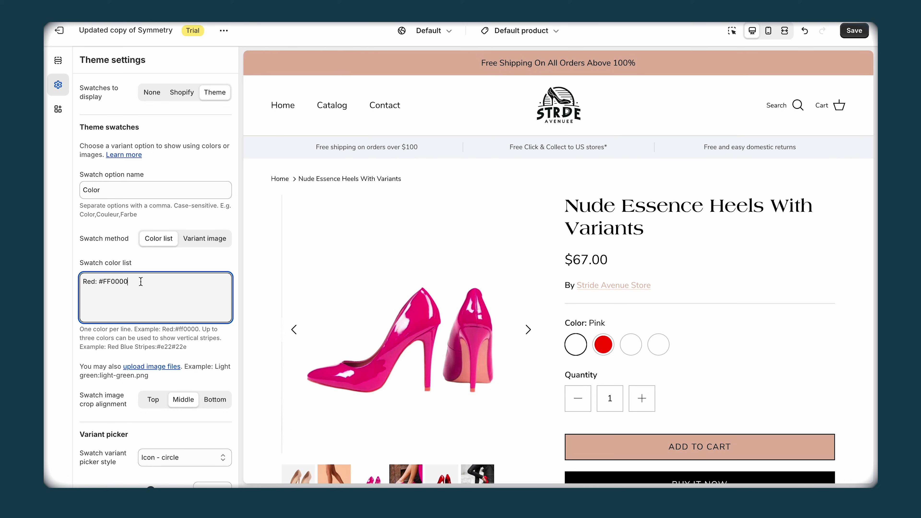
Start a Tiger entry on a new line of the swatch color list, save the changes and leave the theme editor.
text(er:)
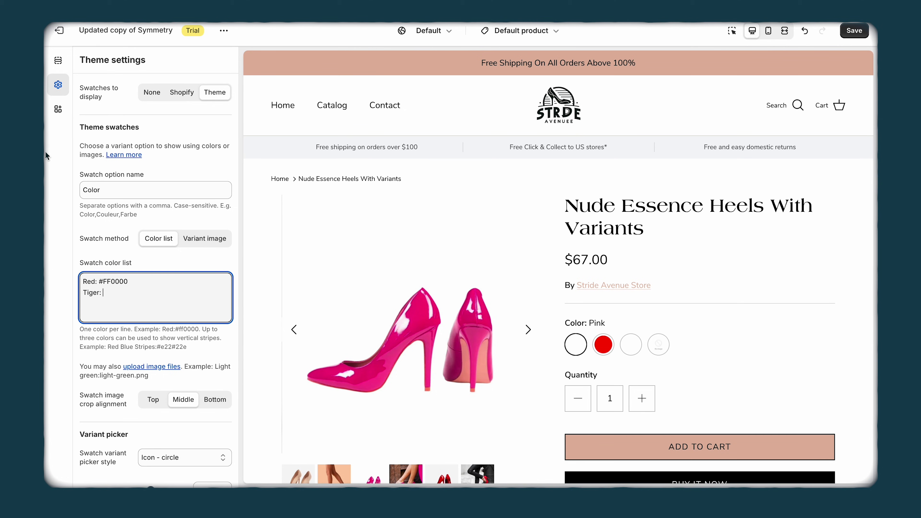
click(853, 30)
click(60, 31)
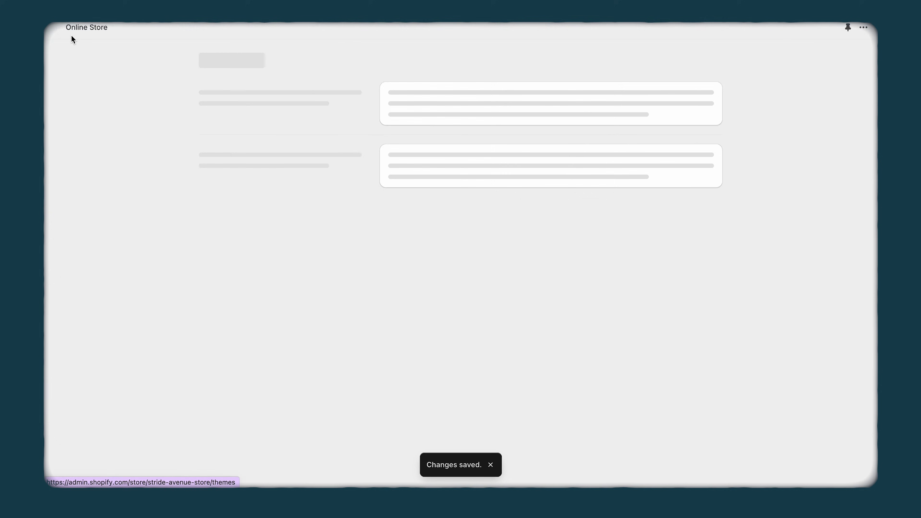
click(106, 121)
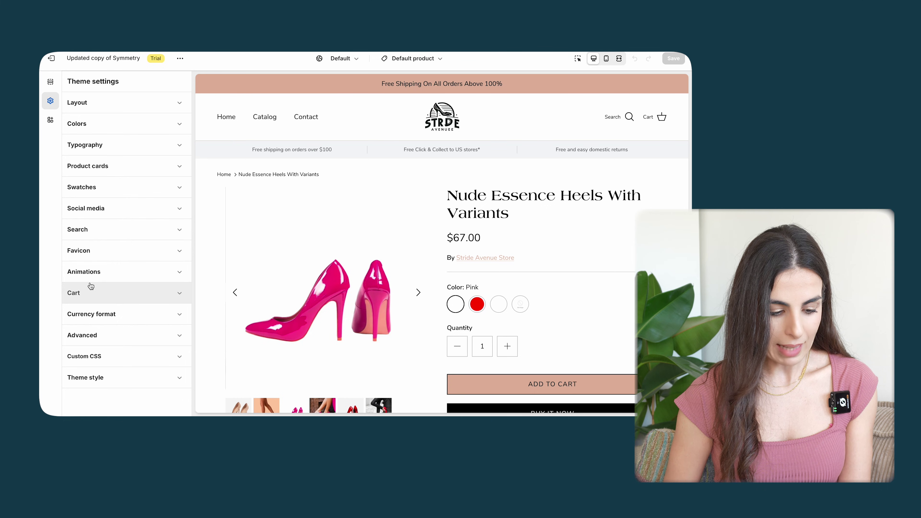
Reopen the theme's swatch settings and fill in the tiger image name for the Tiger entry in the color list.
click(105, 187)
scroll(86, 333, down, 5)
click(97, 212)
text(tige)
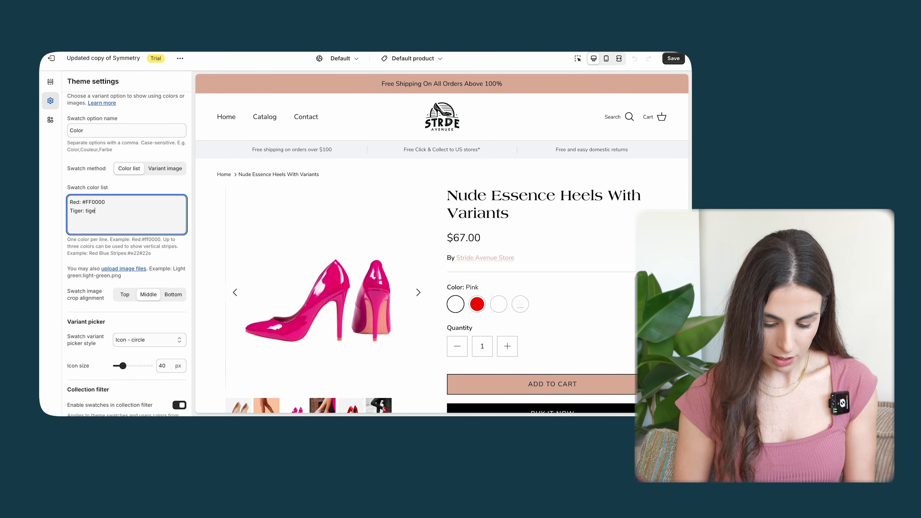